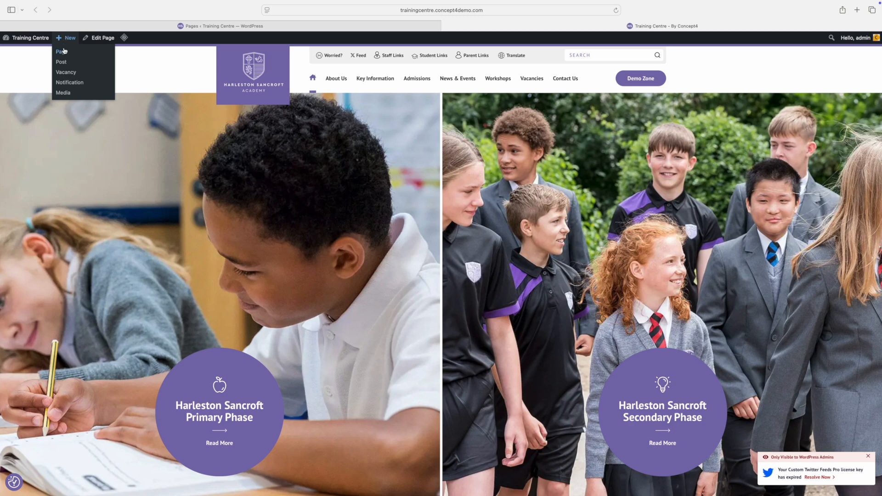
# Switch to the Training Centre admin Pages list showing all 66 pages.
pyautogui.click(168, 26)
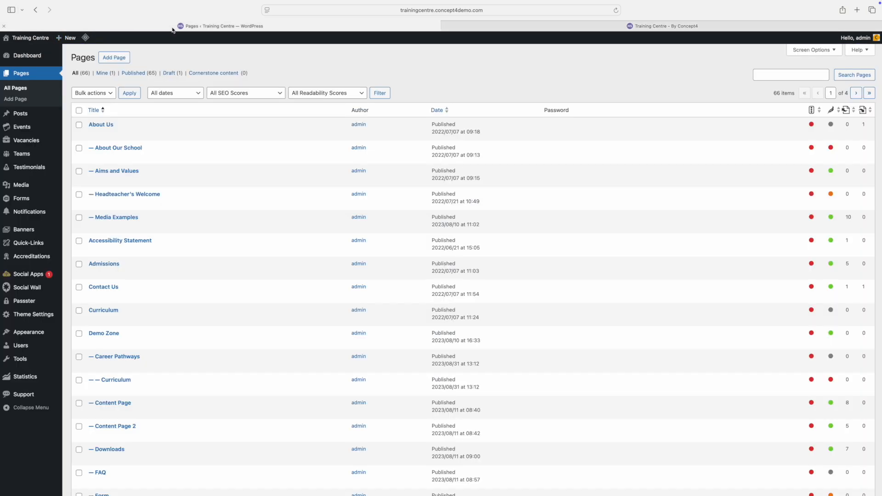
# Create a new untitled draft page with Add Page.
pyautogui.click(112, 60)
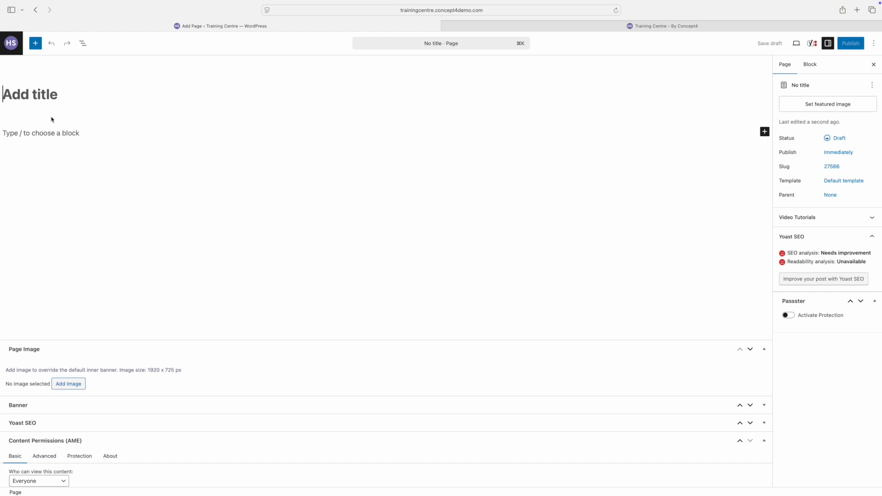
# Title the page 'New School Page' and review the Parent options without choosing one.
pyautogui.write('New ')
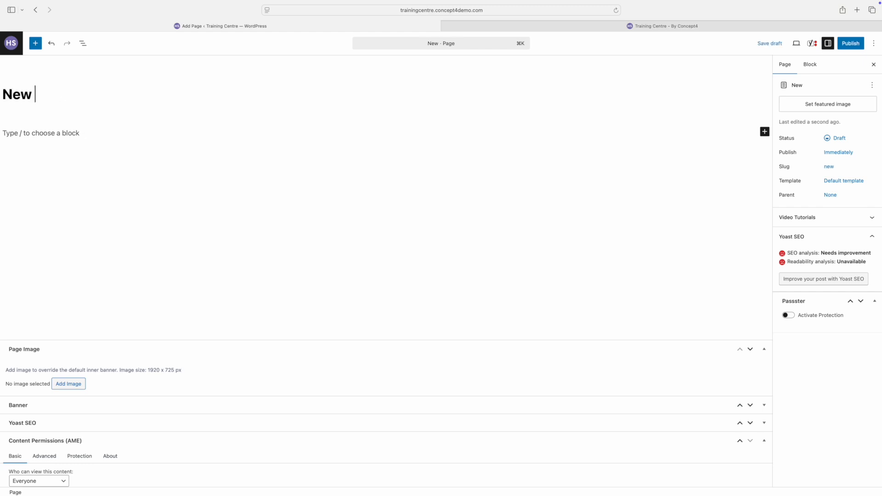
pyautogui.write('School Page')
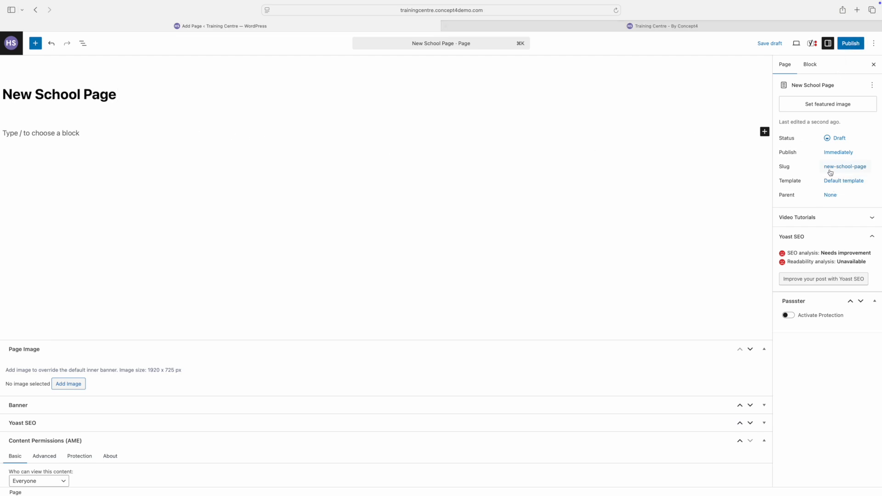
pyautogui.click(830, 201)
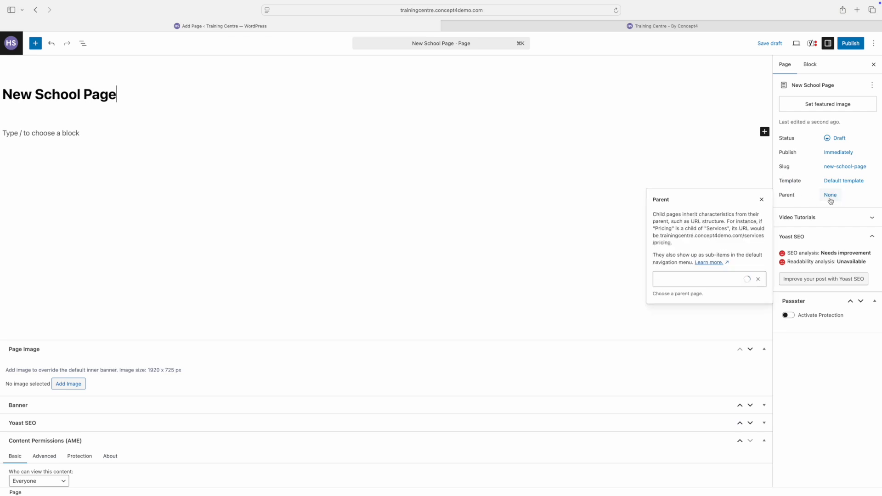
pyautogui.click(722, 281)
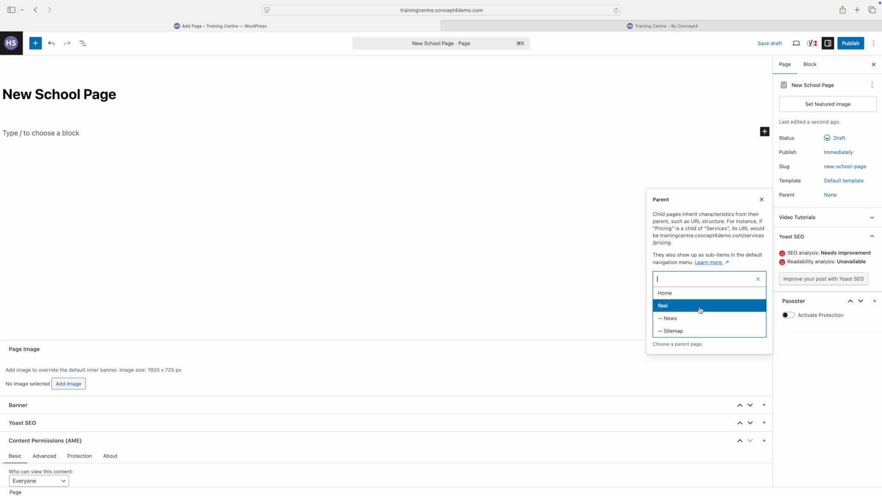
pyautogui.click(600, 294)
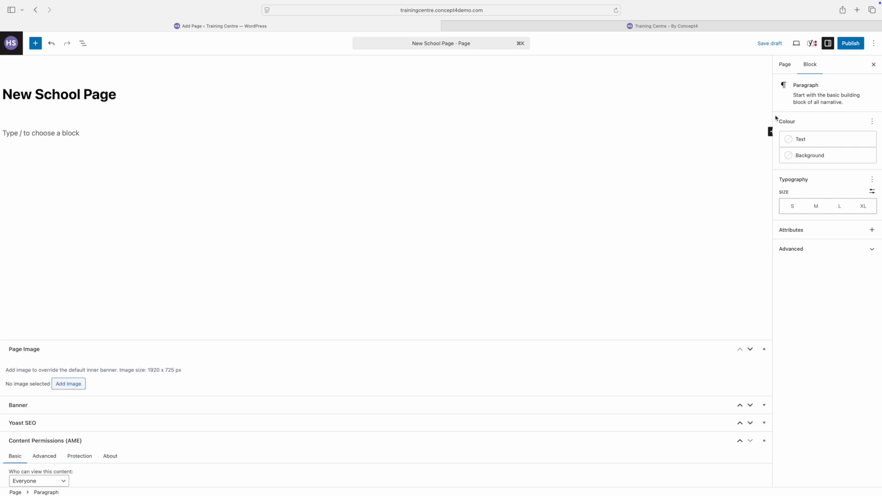
# Type the placeholder paragraphs and insert a 'Sub title' line after the Lorem paragraph.
pyautogui.write('Typing...')
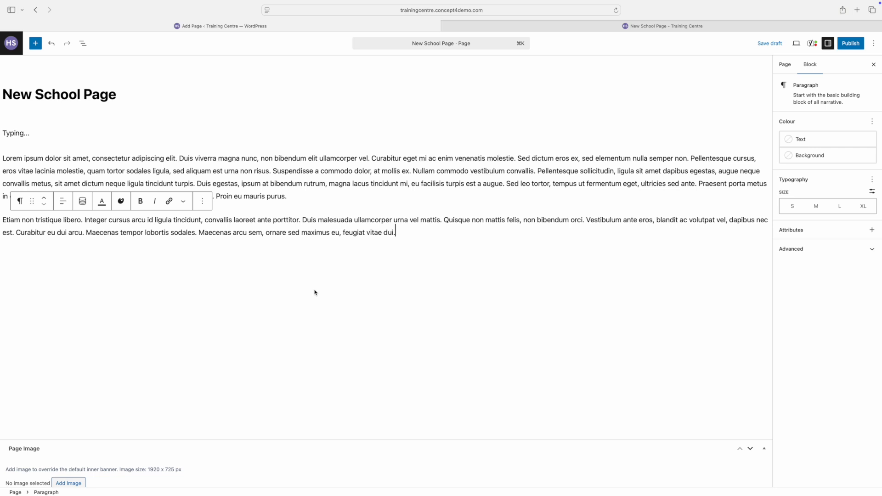
pyautogui.press('Up')
pyautogui.press('Up')
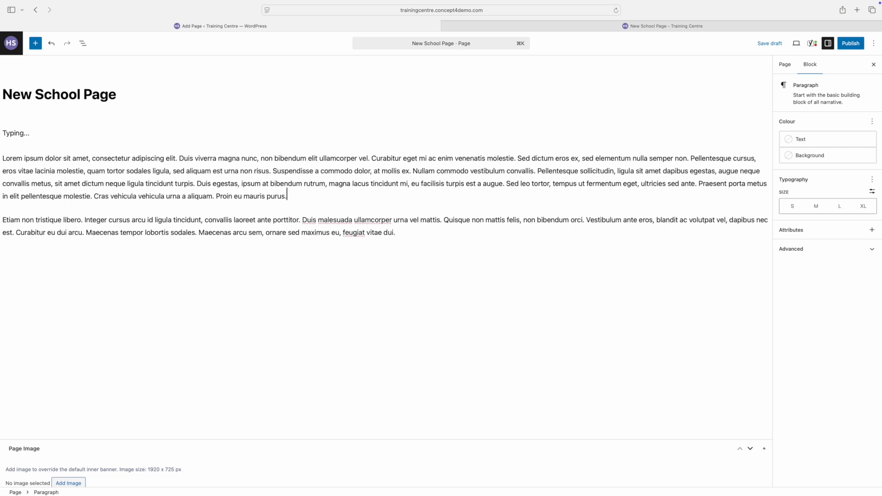
pyautogui.press('Return')
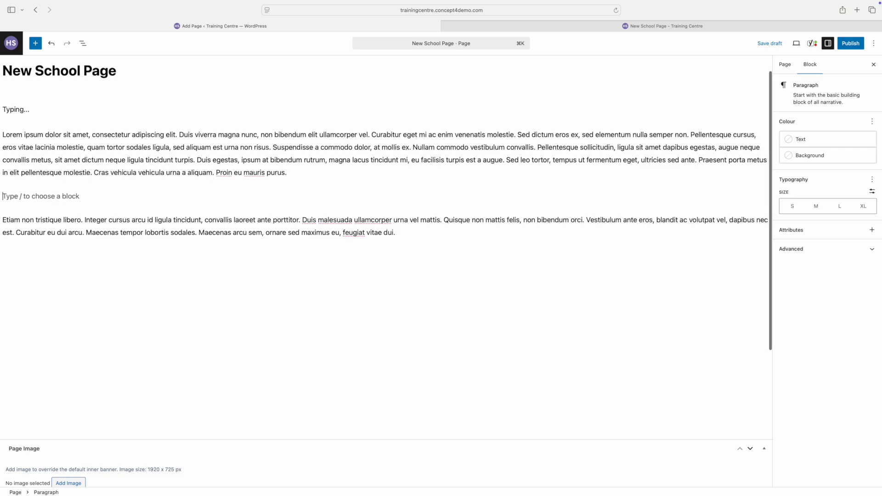
pyautogui.write('Sub title')
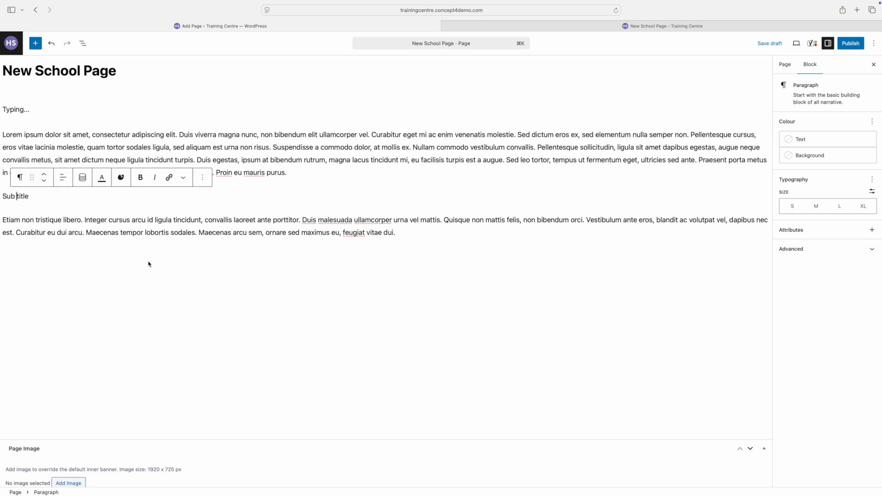
pyautogui.moveTo(32, 196); pyautogui.dragTo(4, 196)
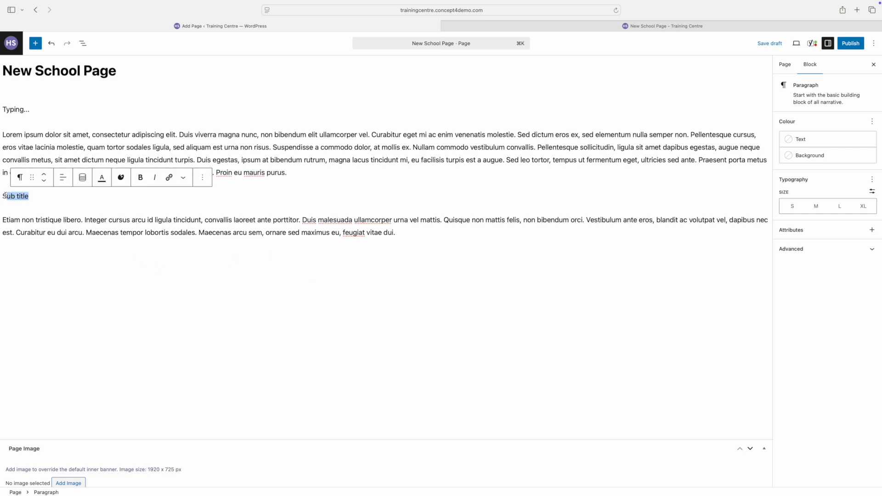
# Transform the 'Sub title' paragraph into a Heading block.
pyautogui.click(20, 177)
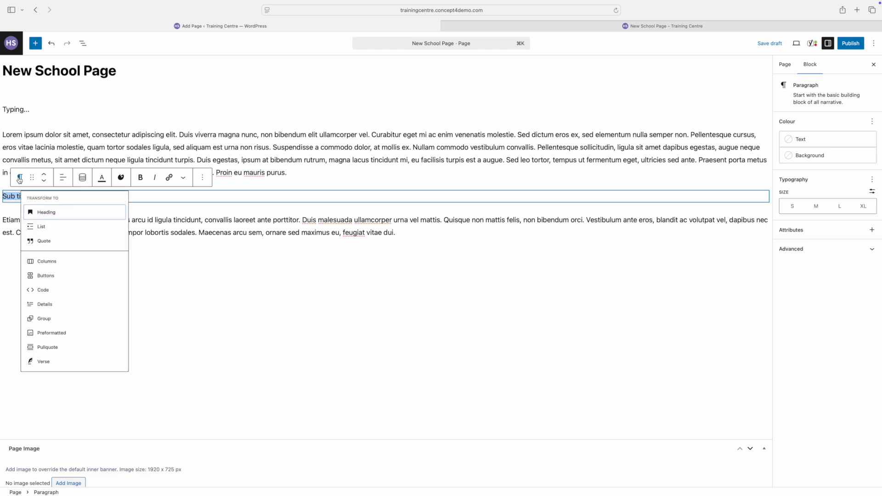
pyautogui.click(47, 223)
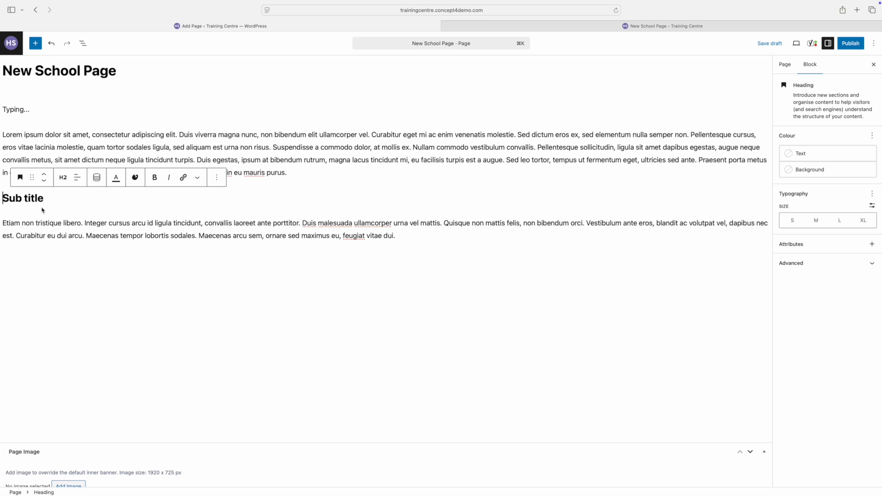
pyautogui.click(53, 224)
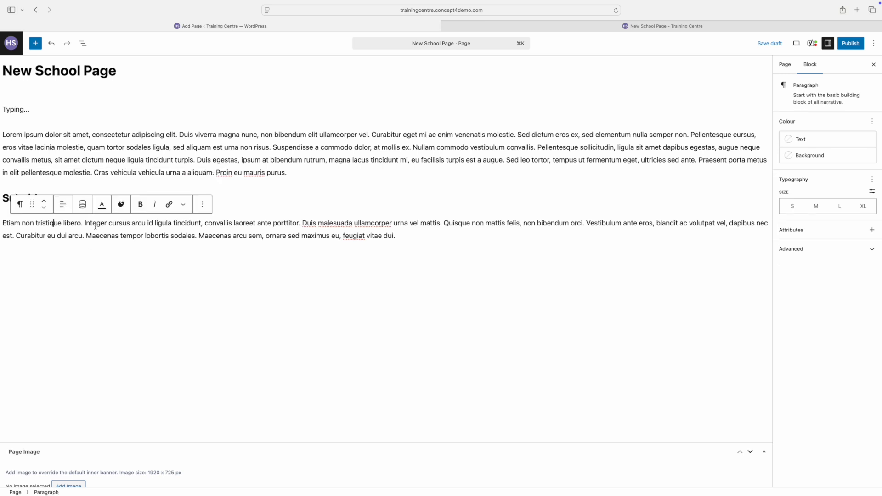
pyautogui.click(406, 238)
# In List View, drag the Sub title heading around and settle its position with Undo and Redo.
pyautogui.click(82, 44)
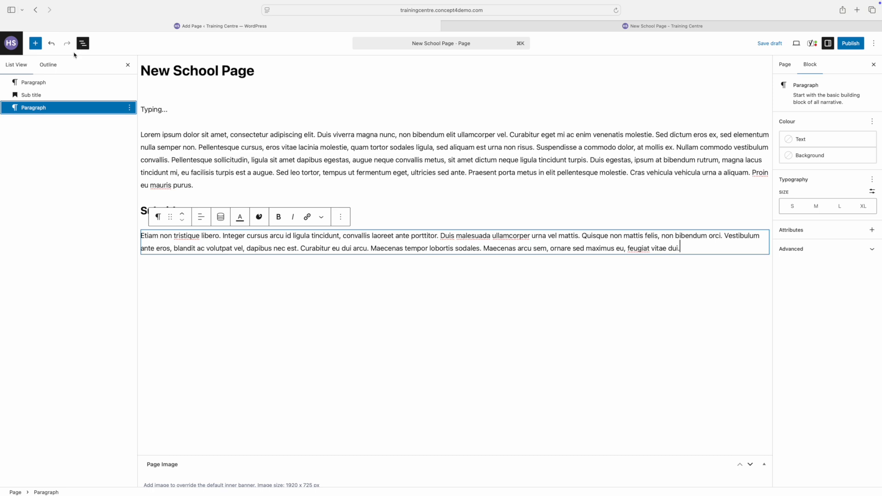
pyautogui.moveTo(32, 97)
pyautogui.mouseDown()
pyautogui.moveTo(32, 111)
pyautogui.moveTo(43, 83)
pyautogui.moveTo(40, 95)
pyautogui.mouseUp()
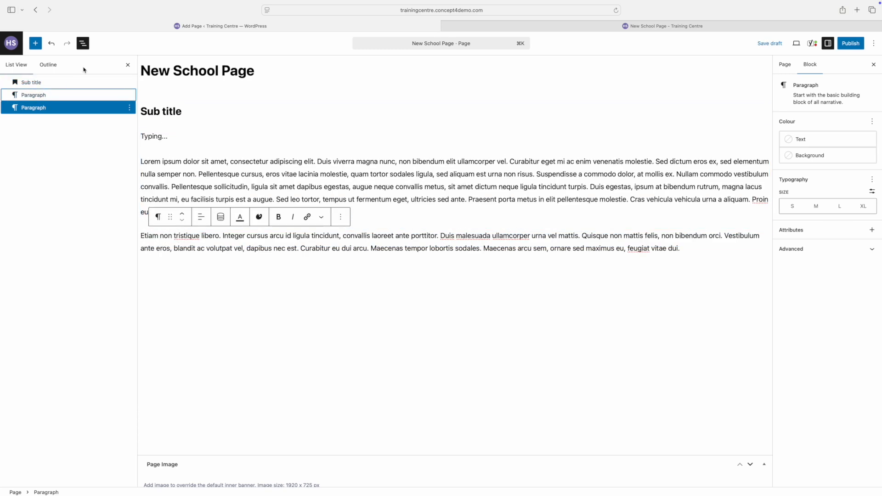
pyautogui.moveTo(37, 83); pyautogui.dragTo(40, 96)
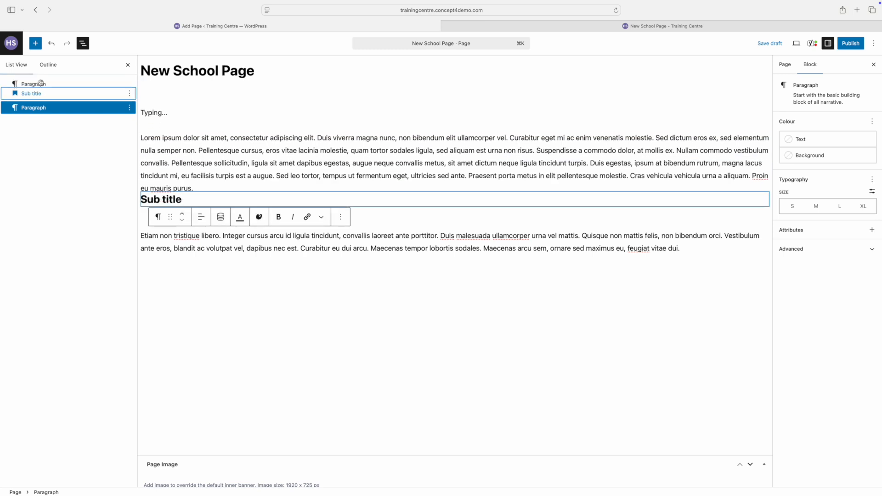
pyautogui.click(51, 43)
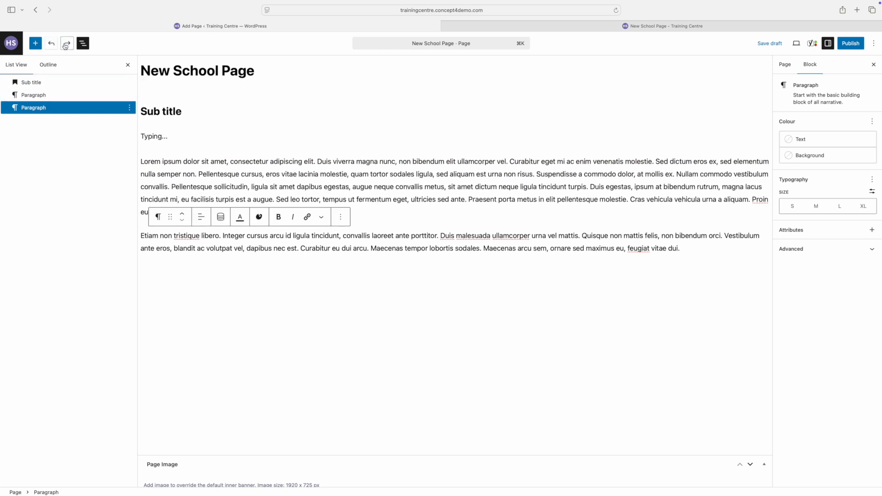
pyautogui.click(66, 45)
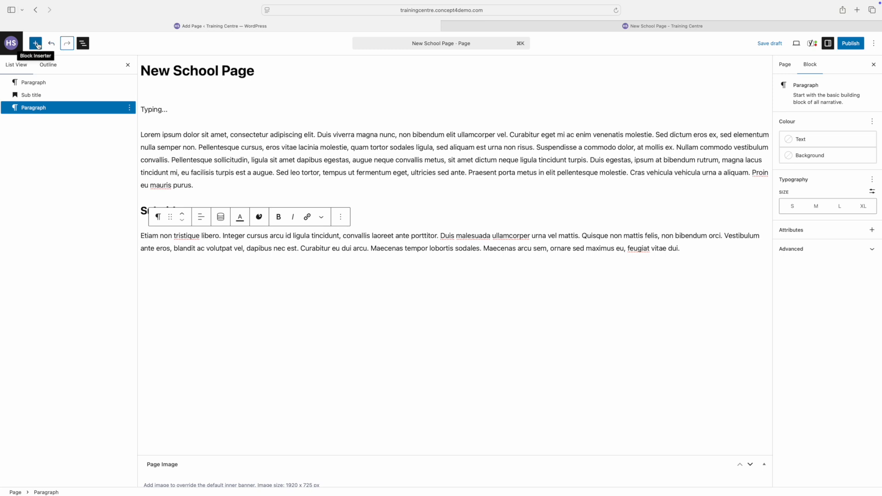
# Insert a Columns block below the Etiam paragraph using the block inserter search.
pyautogui.click(36, 43)
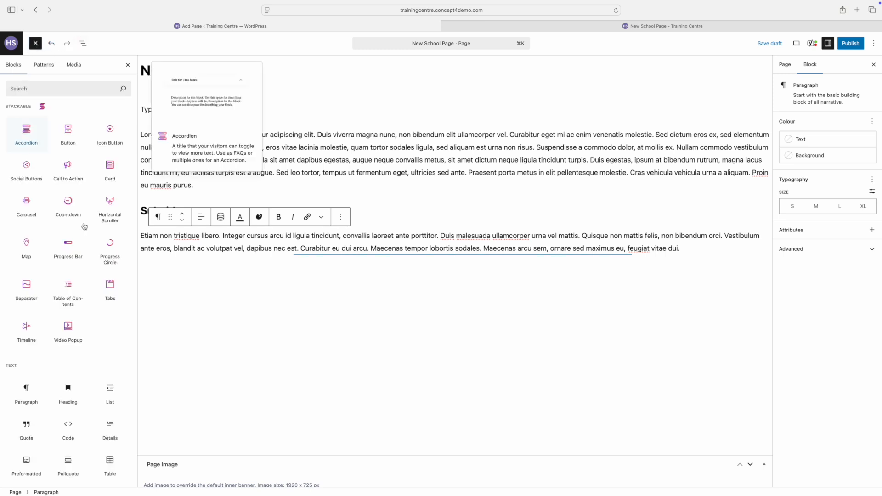
pyautogui.scroll(-5, 98, 235)
pyautogui.scroll(-8, 98, 236)
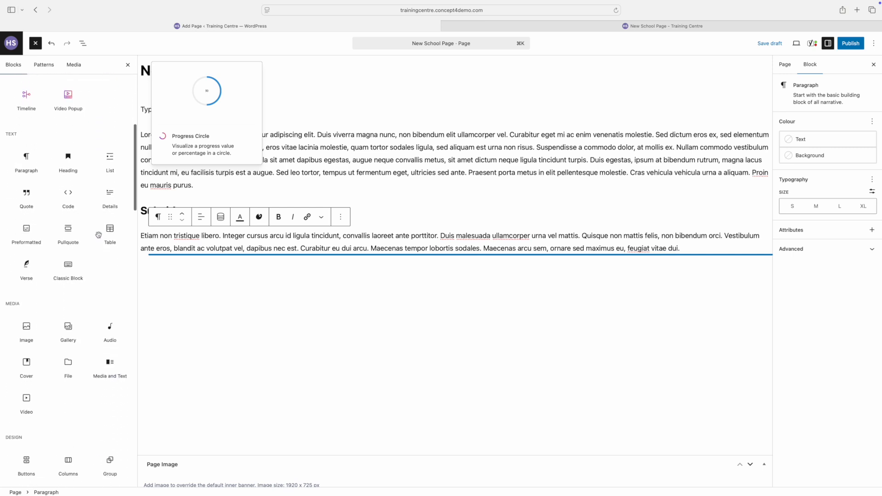
pyautogui.scroll(-11, 99, 235)
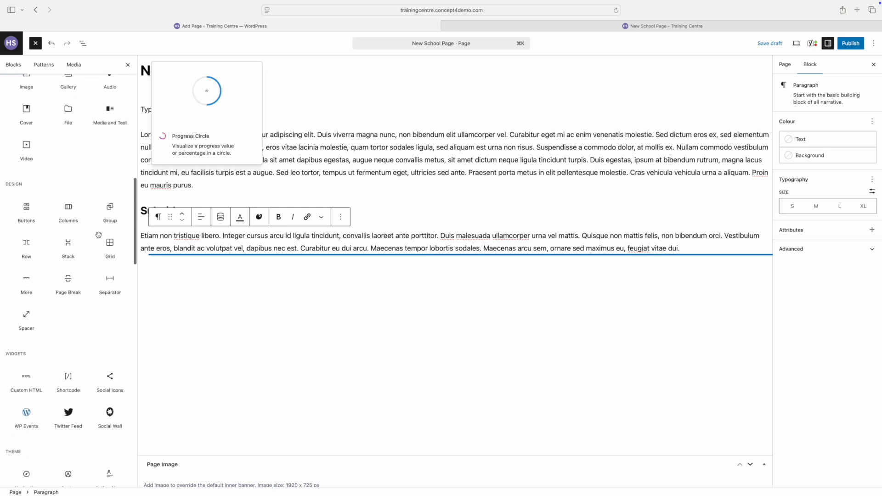
pyautogui.scroll(10, 98, 235)
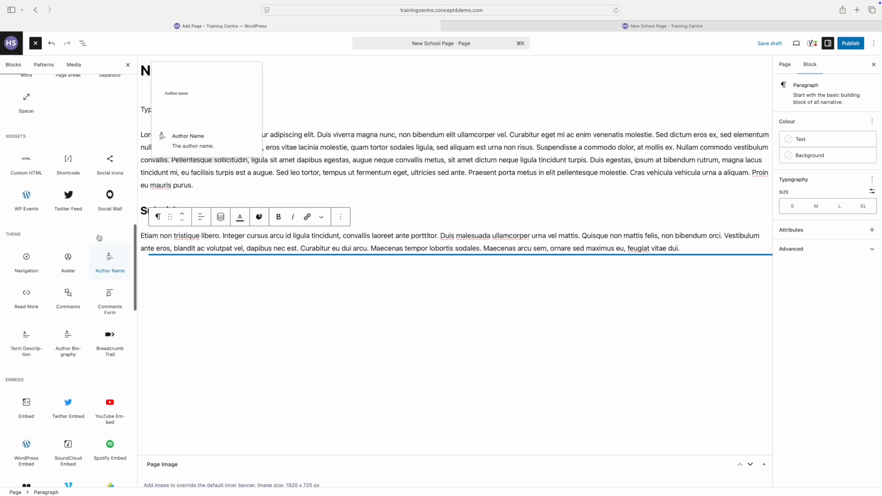
pyautogui.scroll(5, 99, 237)
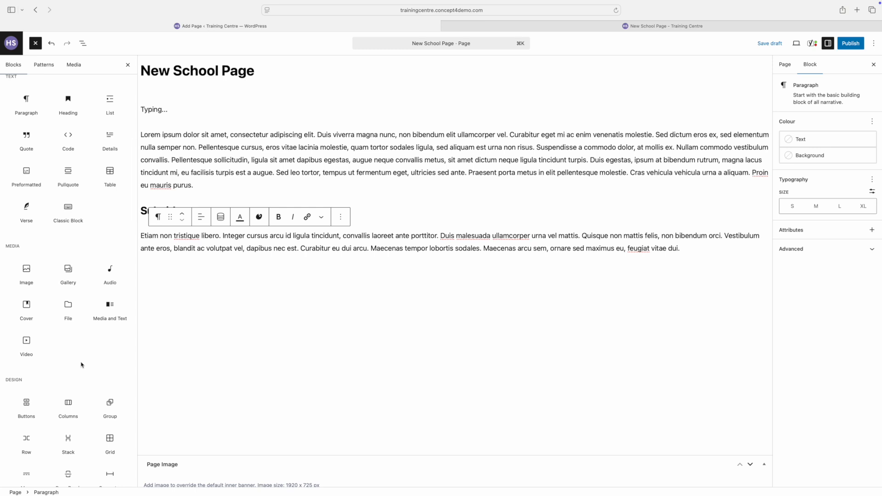
pyautogui.scroll(4, 81, 365)
pyautogui.scroll(5, 81, 365)
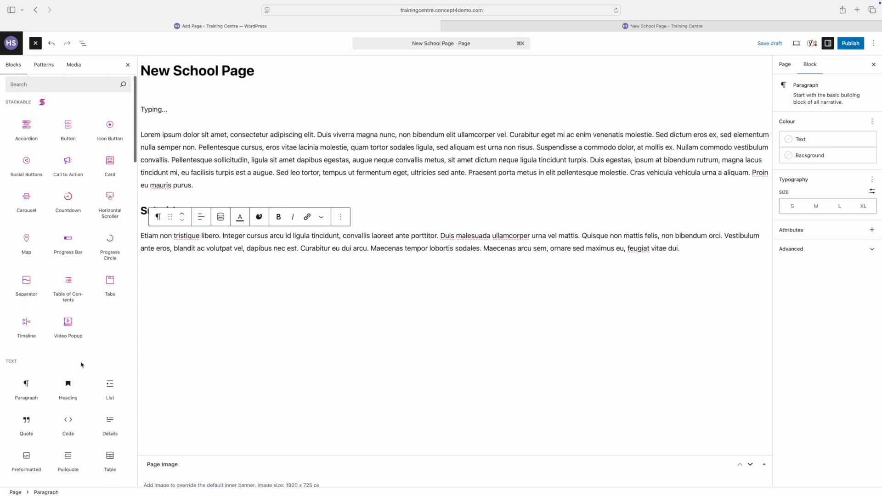
pyautogui.click(44, 88)
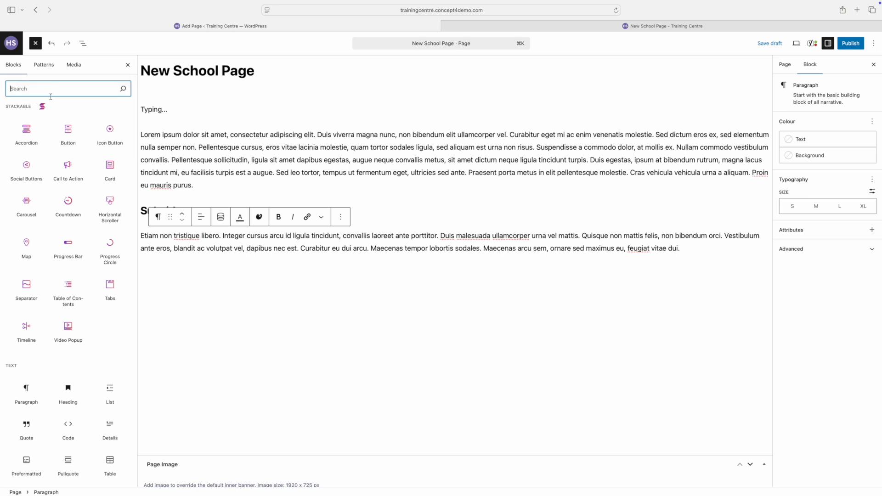
pyautogui.write('colum')
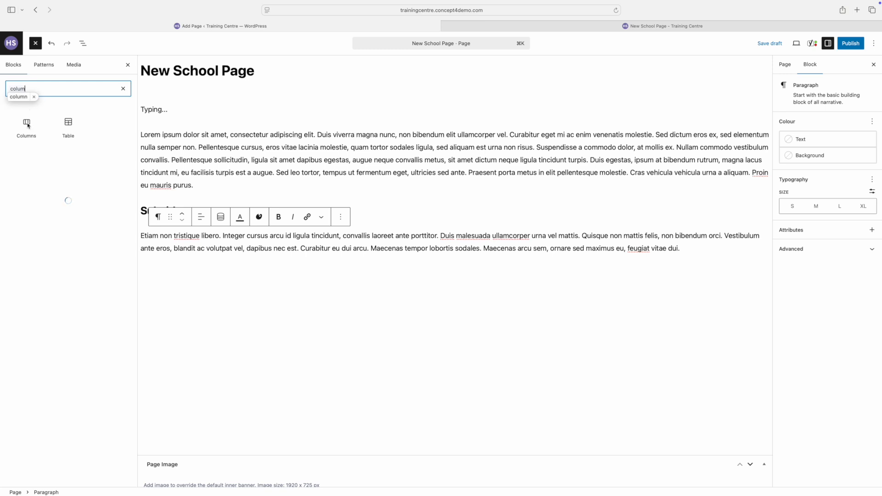
pyautogui.click(26, 125)
pyautogui.scroll(-2, 202, 211)
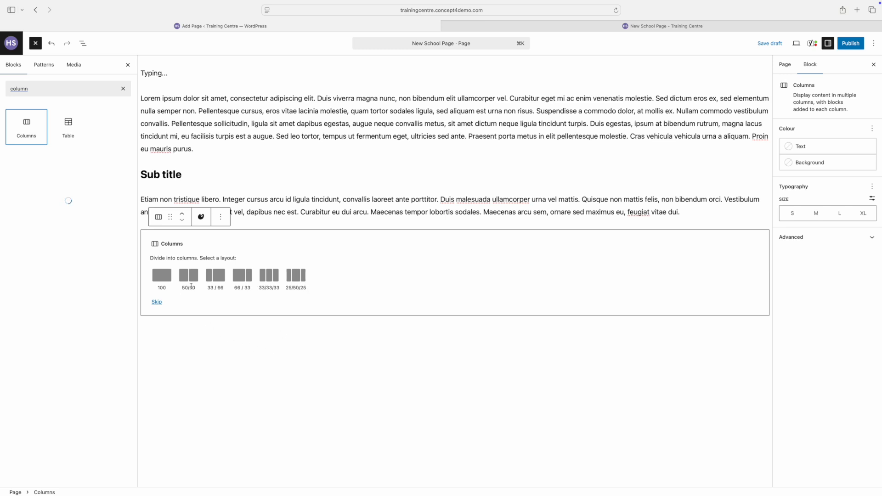
# Choose the 50/50 layout and paste the two lorem ipsum paragraphs into the left column.
pyautogui.click(189, 277)
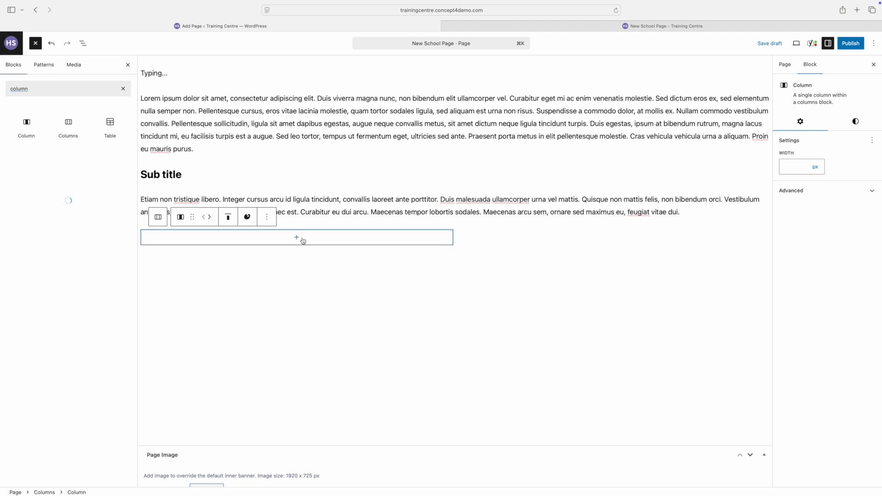
pyautogui.click(317, 240)
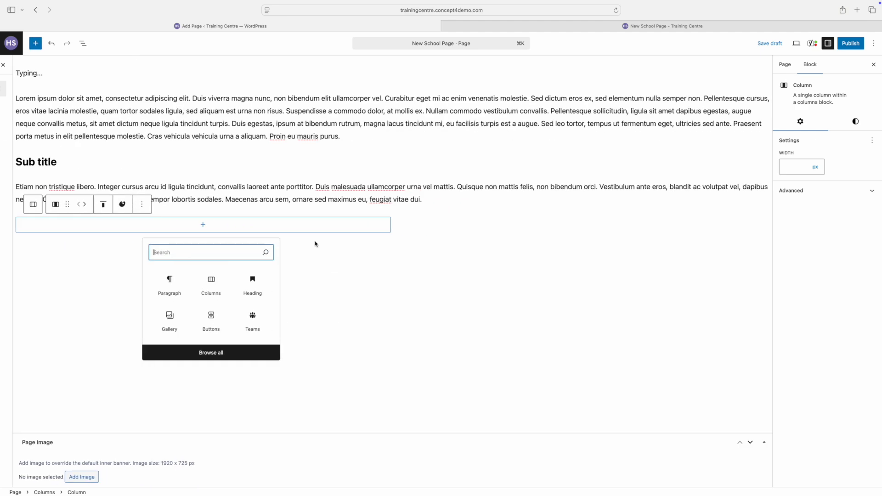
pyautogui.click(160, 285)
pyautogui.write('Lorem ipsum dolor sit amet, consectetur adipiscing elit. Duis viverra magna nunc, non bibendum elit ullamcorper vel. Curabitur eget mi ac enim venenatis molestie. Sed dictum eros ex, sed elementum nulla semper non. Pellentesque cursus, eros vitae lacinia molestie, quam tortor sodales ligula, sed aliquam est urna non risus. Suspendisse a commodo dolor, at mollis ex. Nullam commodo vestibulum convallis. Pellentesque sollicitudin, ligula sit amet dapibus egestas, augue neque convallis metus, sit amet dictum neque ligula tincidunt turpis. Duis egestas, ipsum at bibendum rutrum, magna lacus tincidunt mi, eu facilisis turpis est a augue. Sed leo tortor, tempus ut fermentum eget, ultricies sed ante. Praesent porta metus in elit pellentesque molestie. Cras vehicula vehicula urna a aliquam. Proin eu mauris purus.\\nEtiam non tristique libero. Integer cursus arcu id ligula tincidunt, convallis laoreet ante porttitor. Duis malesuada ullamcorper urna vel mattis. Quisque non mattis felis, non bibendum orci. Vestibulum ante eros, blandit ac volutpat vel, dapibus nec est. Curabitur eu dui arcu. Maecenas tempor lobortis sodales. Maecenas arcu sem, ornare sed maximus eu, feugiat vitae dui.')
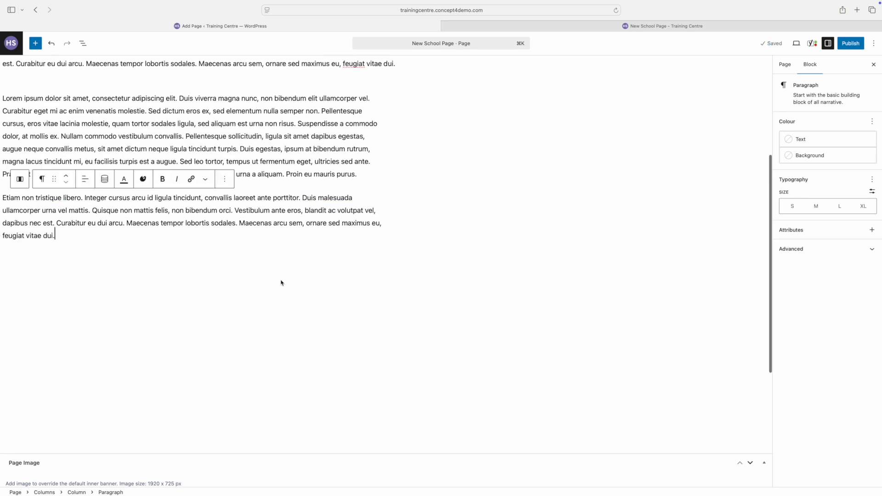
# Add a Doc Store block to the right column with C4-Test-Document4.pdf titled 'File 1'.
pyautogui.click(488, 169)
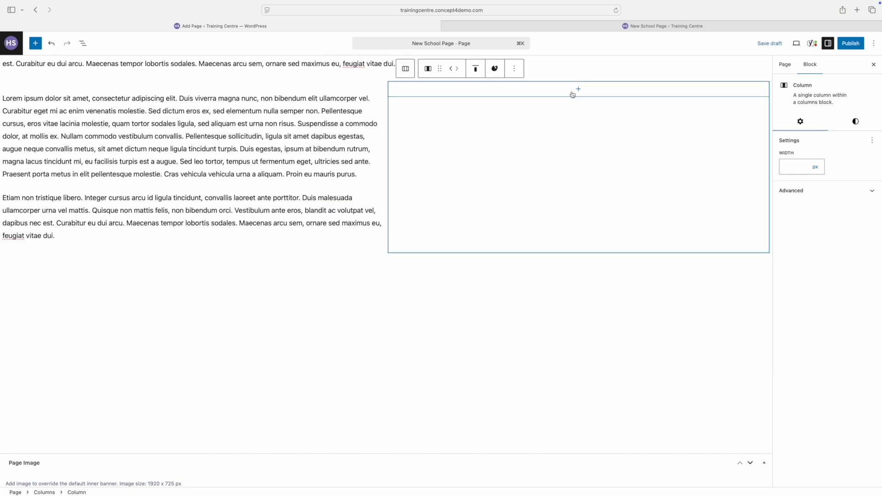
pyautogui.click(579, 90)
pyautogui.write('docu')
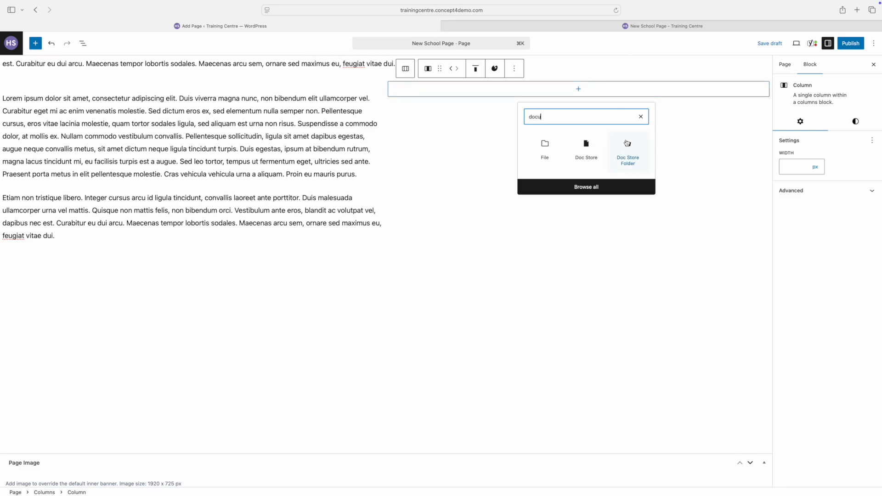
pyautogui.click(586, 148)
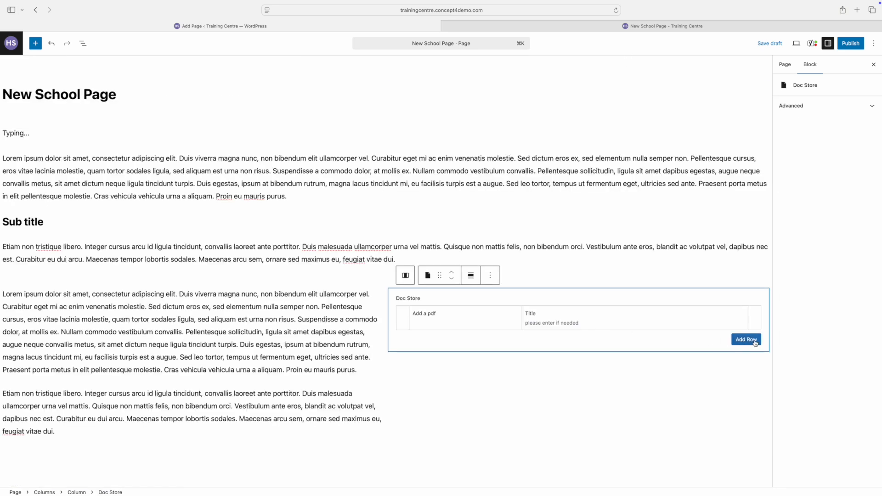
pyautogui.click(753, 344)
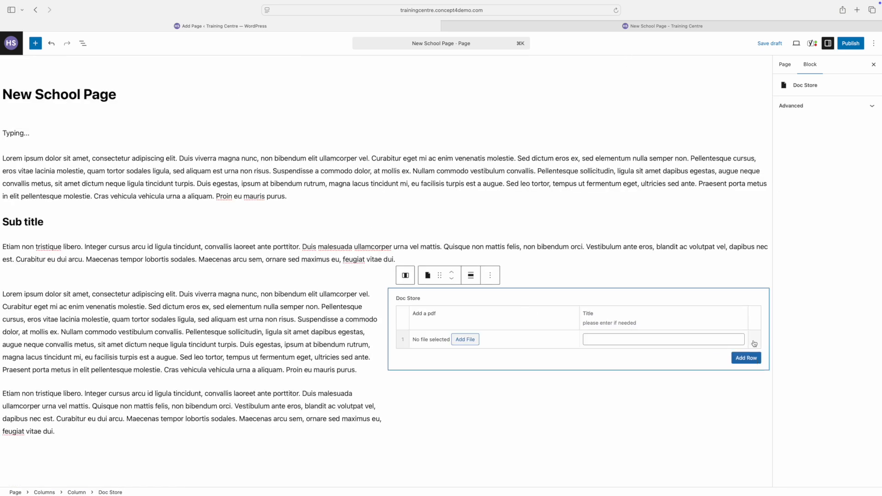
pyautogui.click(465, 342)
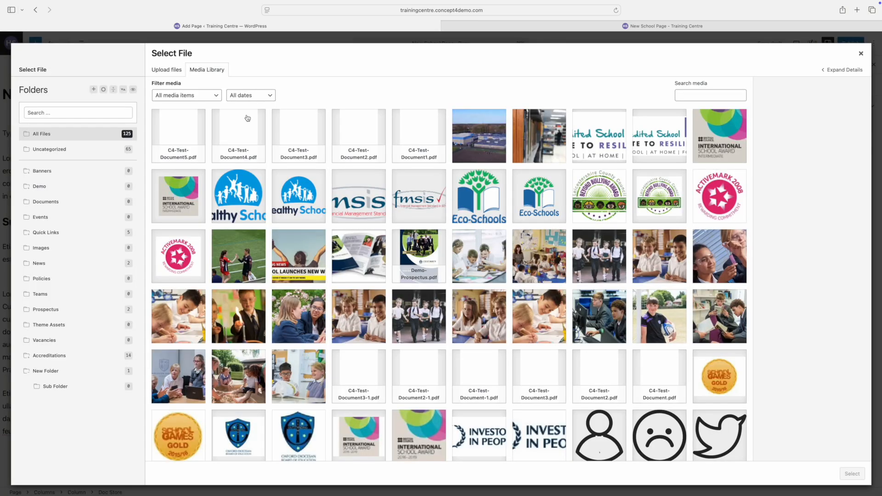
pyautogui.click(237, 127)
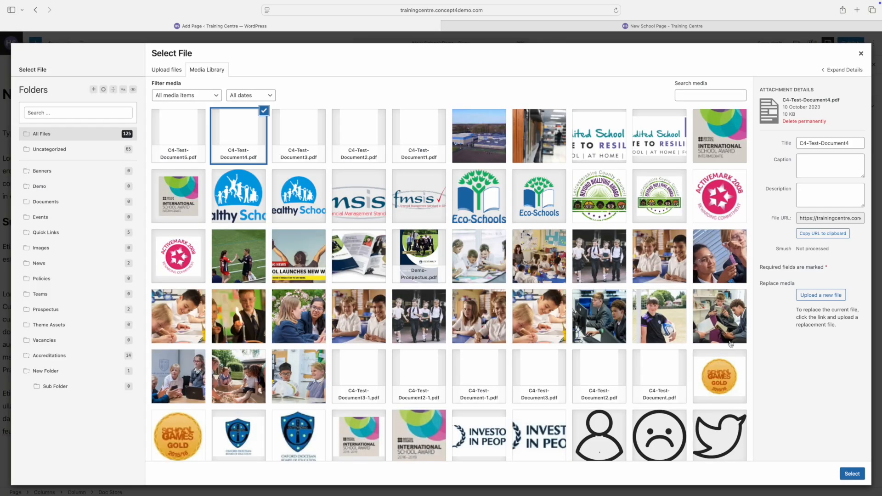
pyautogui.click(853, 475)
pyautogui.click(635, 340)
pyautogui.write('File 1')
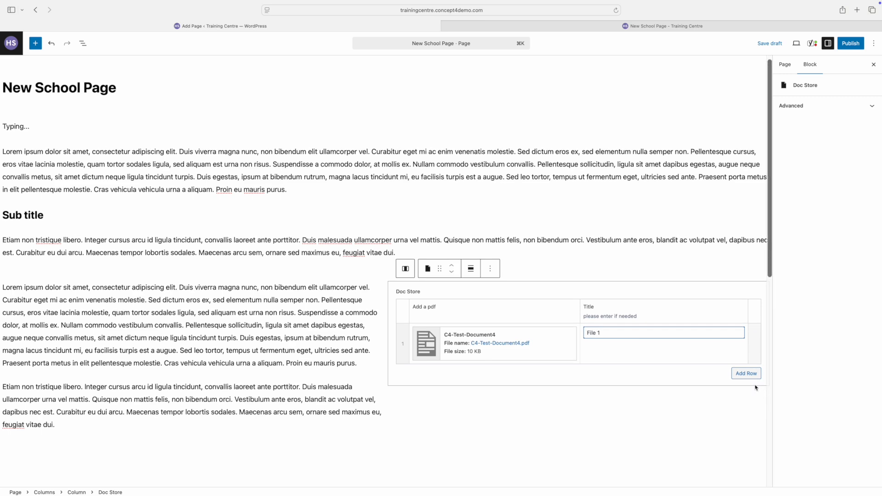
# Add rows for C4-Test-Document5.pdf as 'File 2' and C4-Test-Document2.pdf as 'File 3'.
pyautogui.click(741, 374)
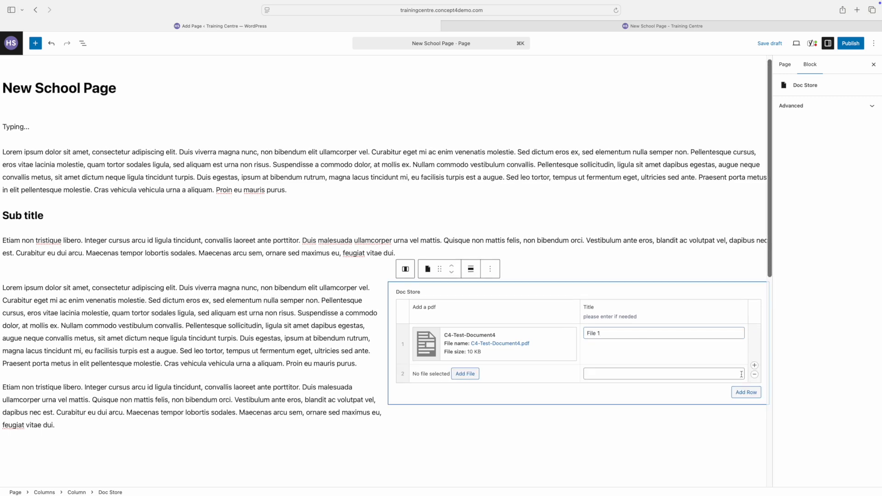
pyautogui.click(466, 376)
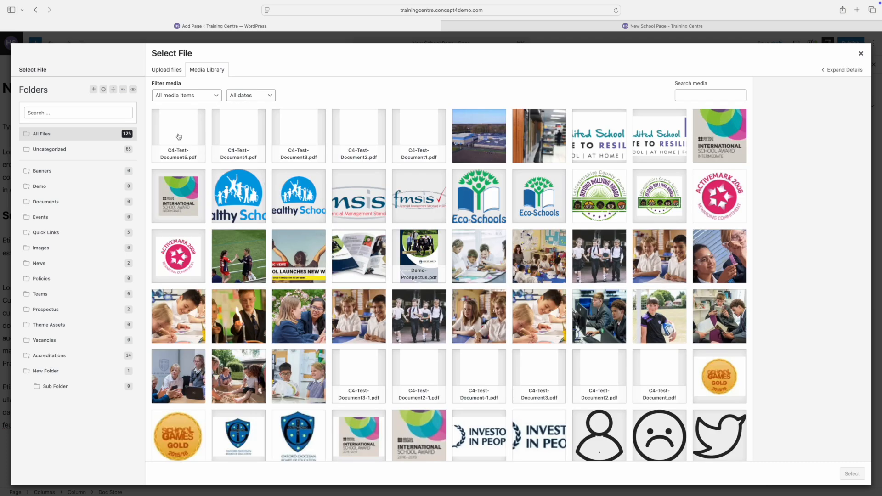
pyautogui.click(179, 137)
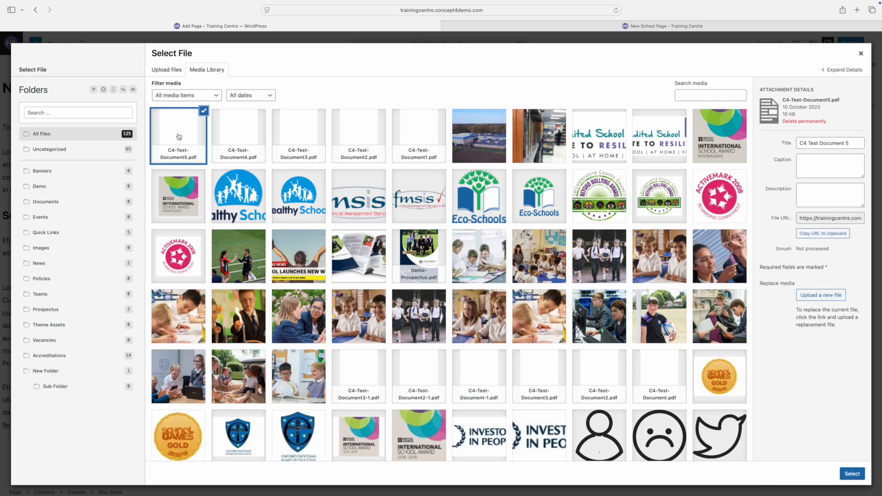
pyautogui.click(855, 478)
pyautogui.click(633, 375)
pyautogui.write('File 2')
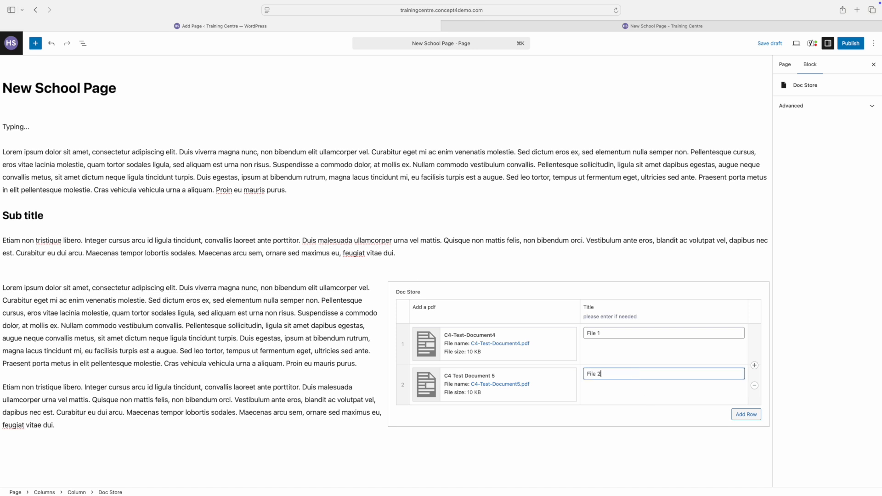
pyautogui.click(746, 414)
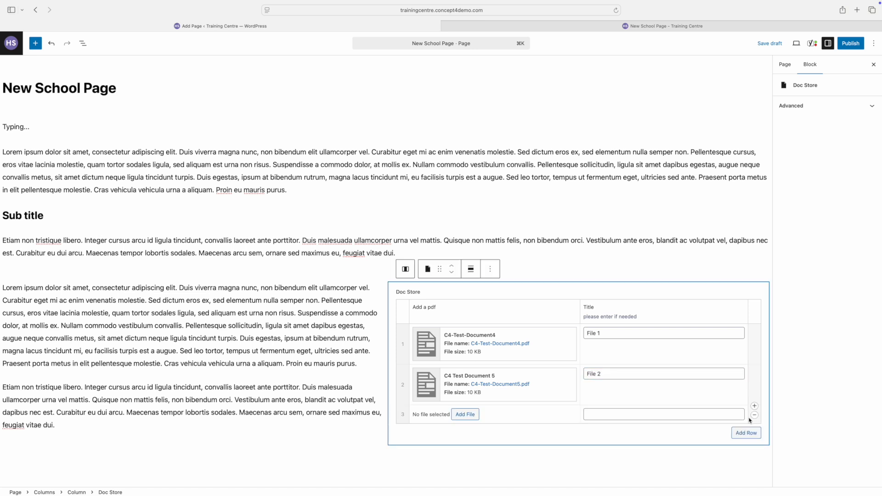
pyautogui.click(463, 415)
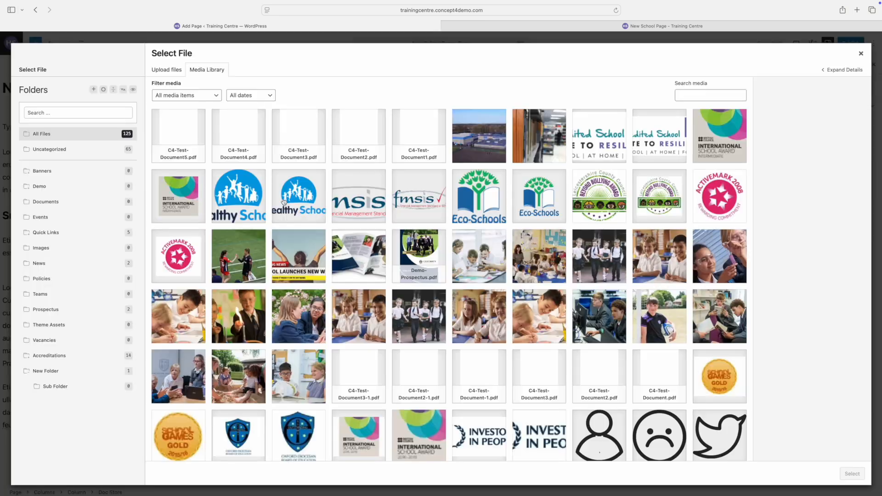
pyautogui.click(368, 138)
pyautogui.click(644, 412)
pyautogui.write('File 3')
pyautogui.click(366, 482)
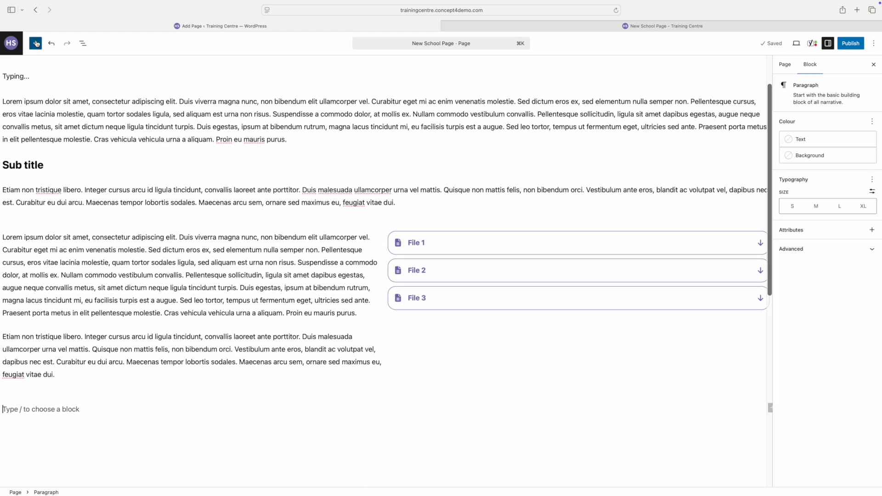
# Insert a Columns block at the page bottom with the 33/66 layout.
pyautogui.click(36, 43)
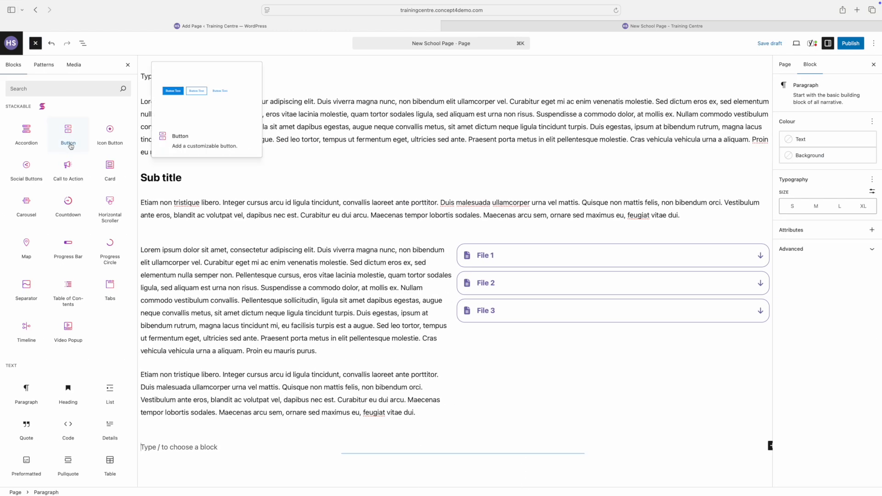
pyautogui.click(64, 89)
pyautogui.write('col')
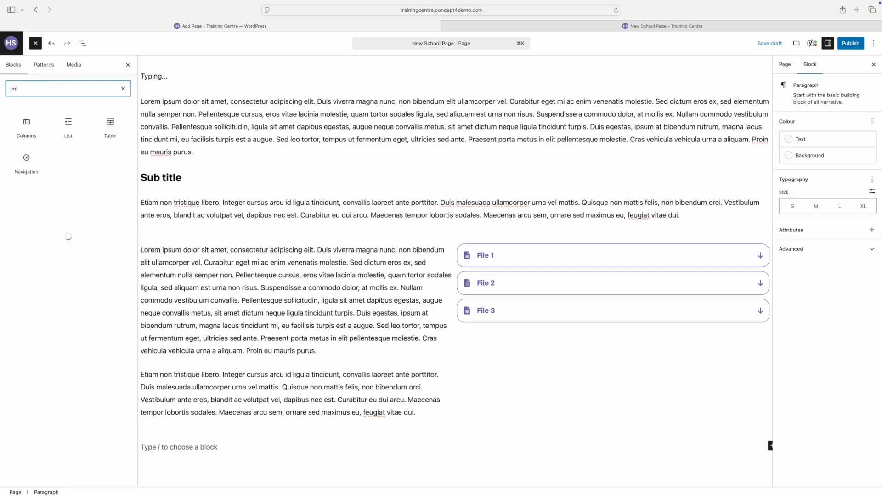
pyautogui.click(26, 126)
pyautogui.scroll(-3, 257, 305)
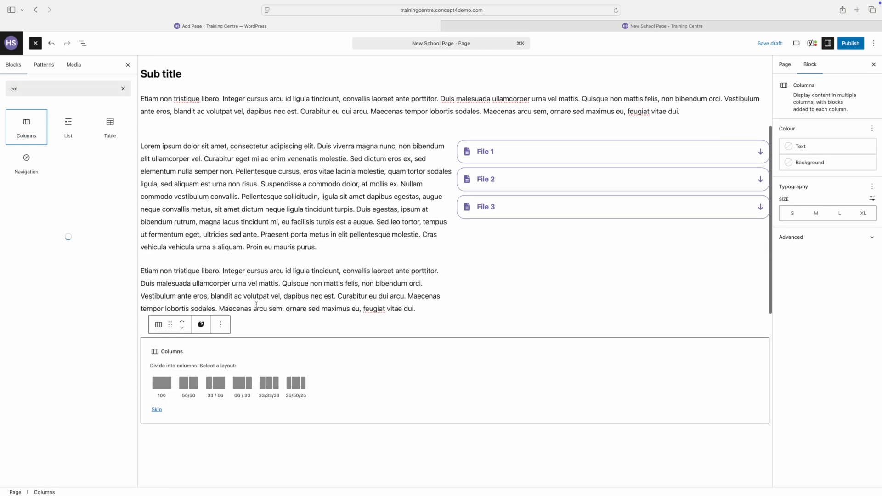
pyautogui.click(219, 348)
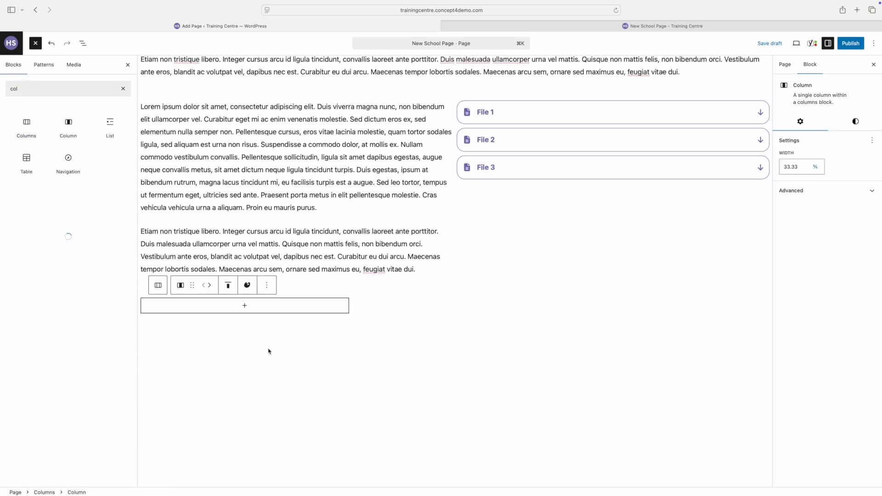
# Add 'Button 1' and 'Button 2' buttons to the narrow first column.
pyautogui.click(244, 306)
pyautogui.write('butt')
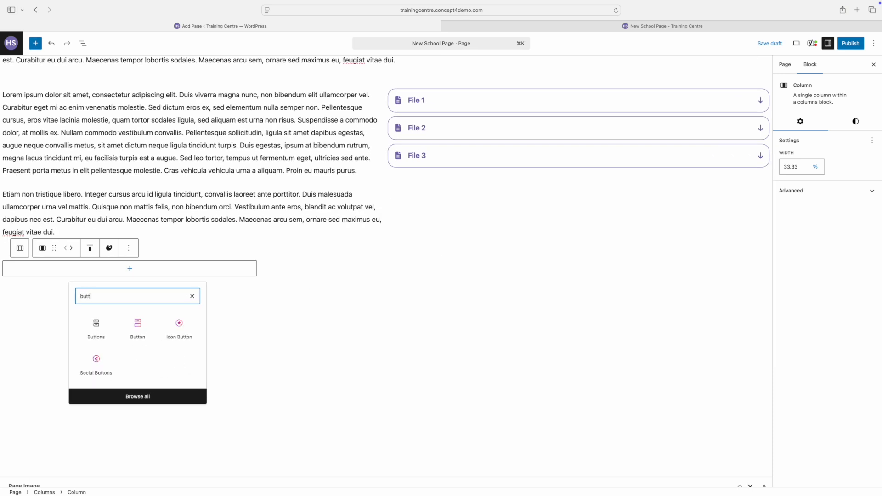
pyautogui.click(137, 328)
pyautogui.write('Button 1')
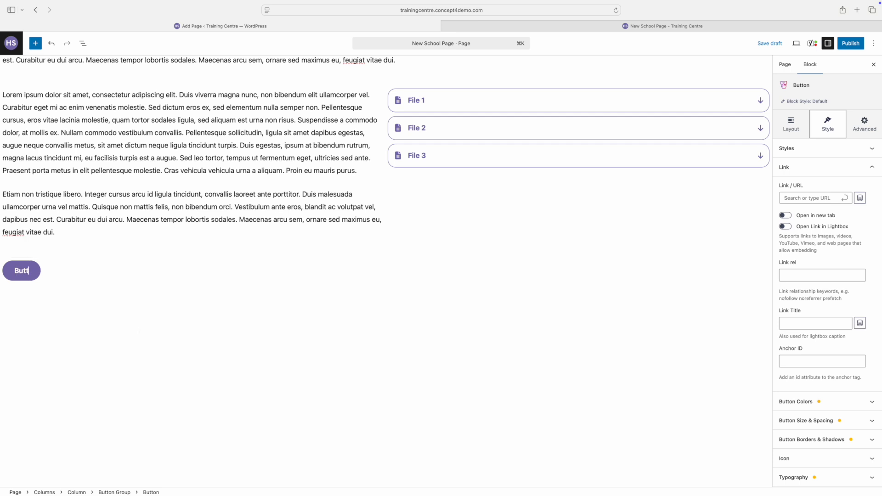
pyautogui.click(88, 271)
pyautogui.click(249, 277)
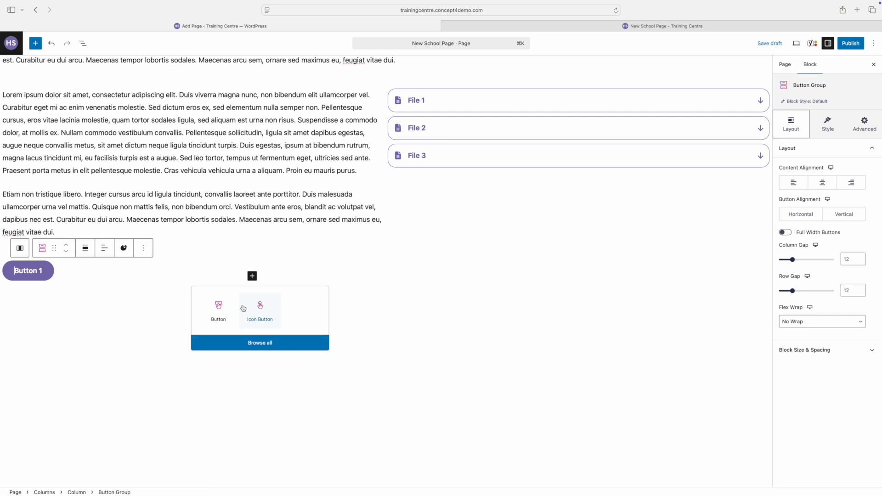
pyautogui.click(222, 308)
pyautogui.write('Button 2')
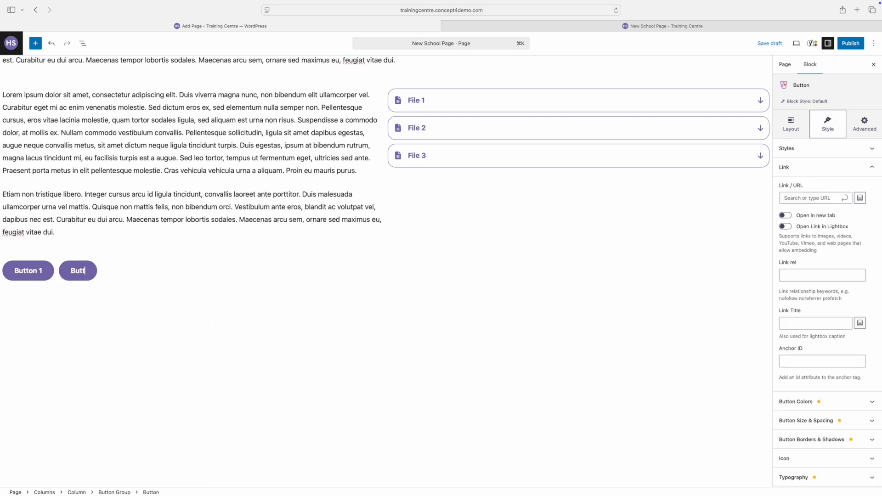
# Insert a Gallery block in the wide right column.
pyautogui.click(556, 288)
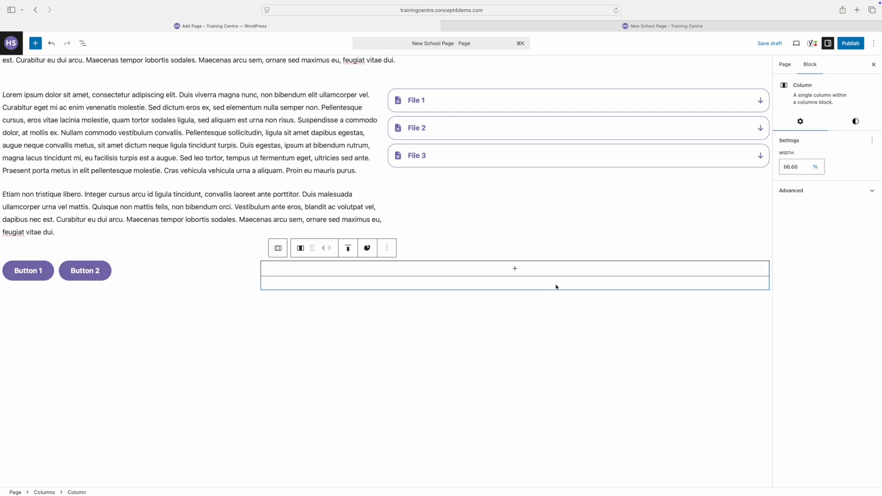
pyautogui.click(515, 269)
pyautogui.write('gall')
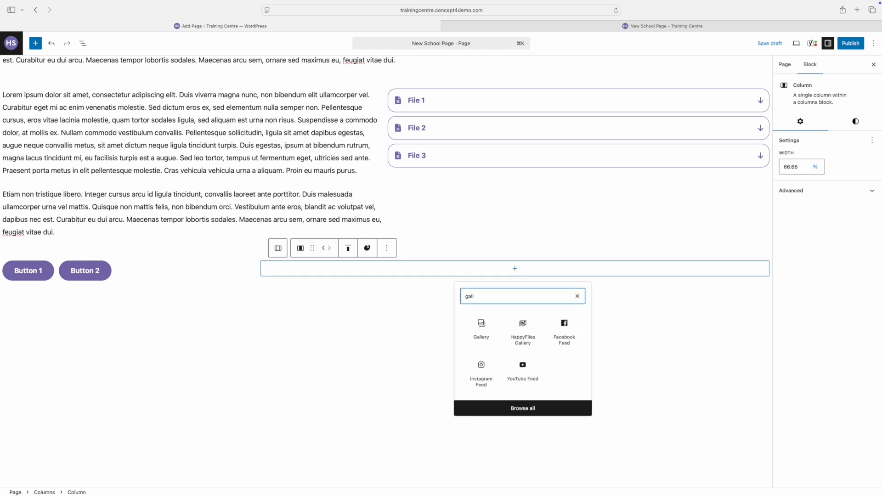
pyautogui.click(481, 324)
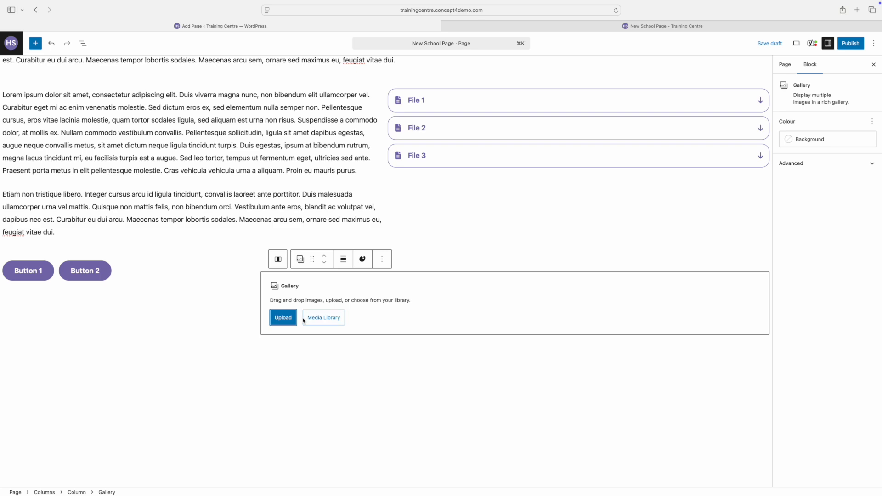
# Fill the gallery with six pupil photos from the Media Library, including the Bunsen burner shot.
pyautogui.click(325, 320)
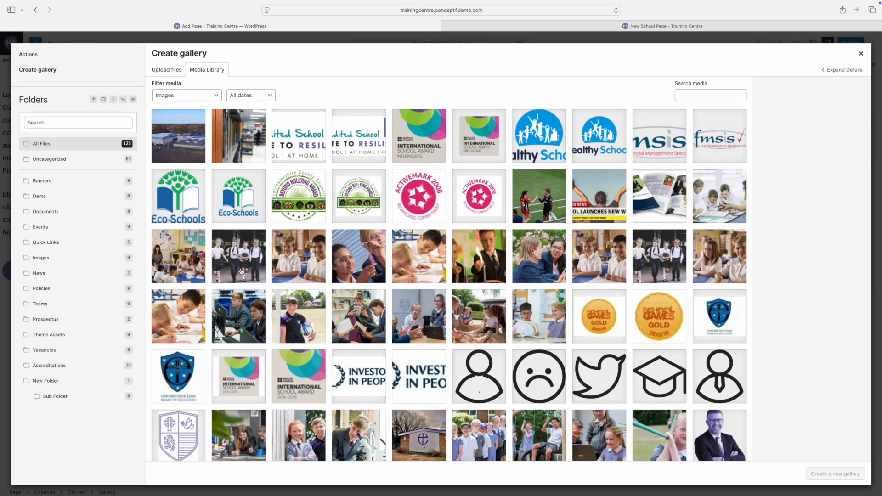
pyautogui.click(241, 271)
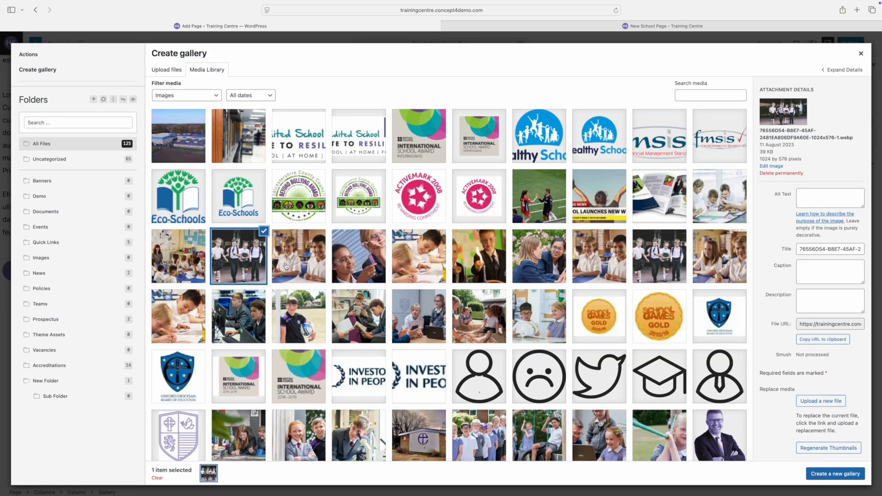
pyautogui.click(286, 266)
pyautogui.click(358, 263)
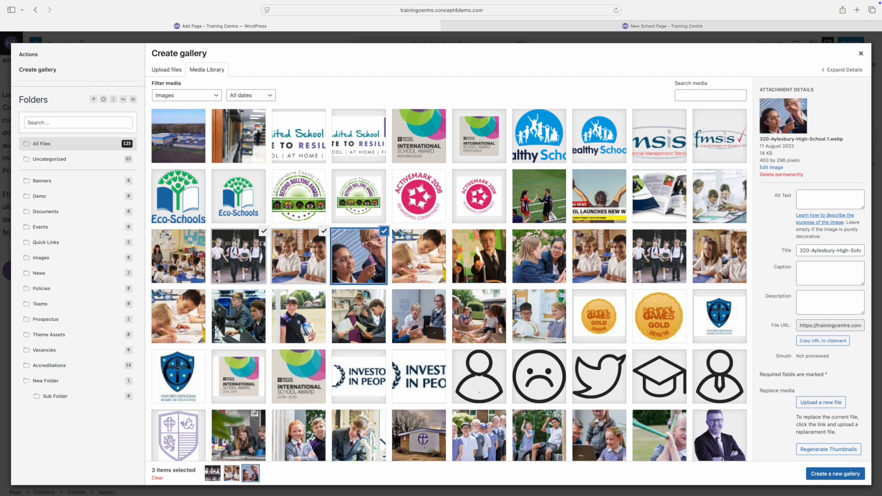
pyautogui.click(409, 265)
pyautogui.click(489, 265)
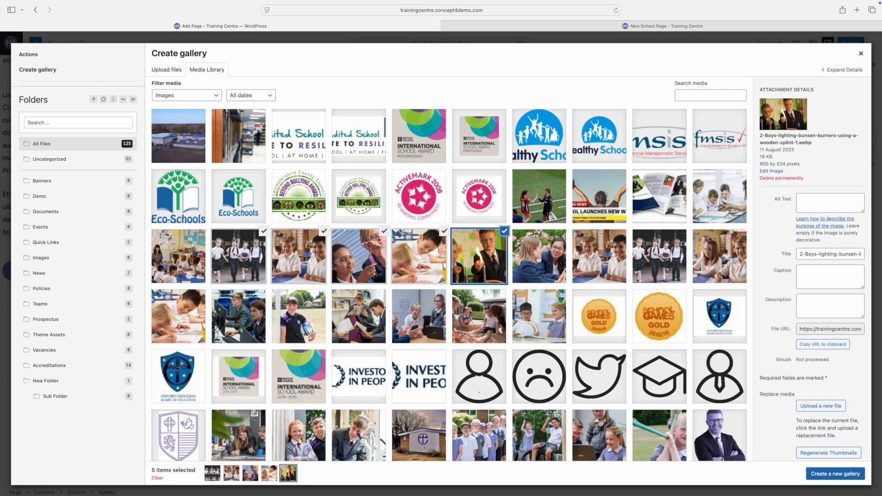
pyautogui.click(538, 259)
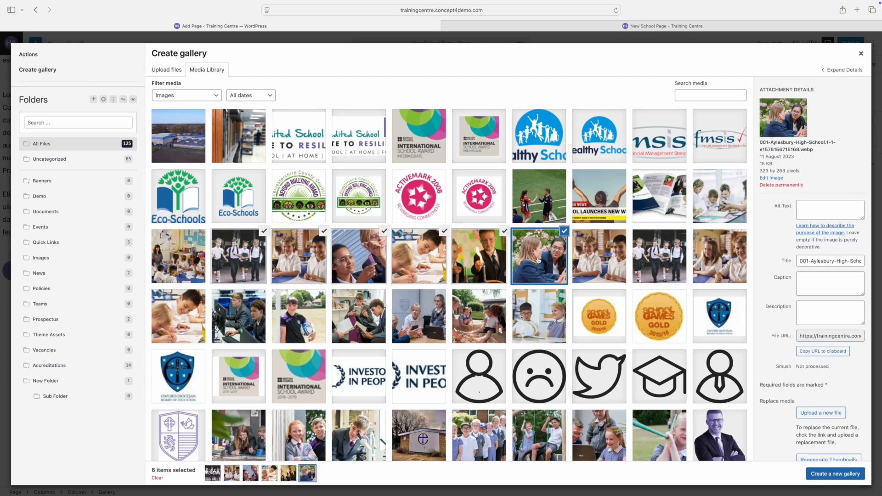
pyautogui.click(820, 474)
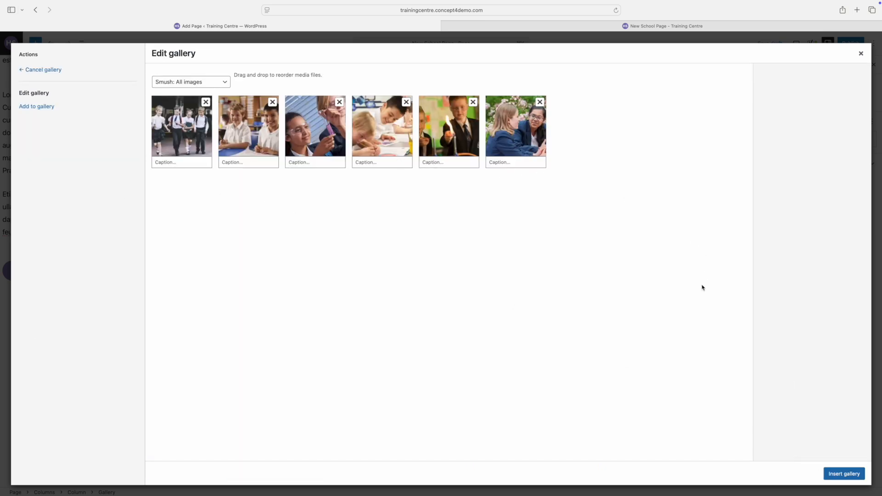
pyautogui.click(847, 475)
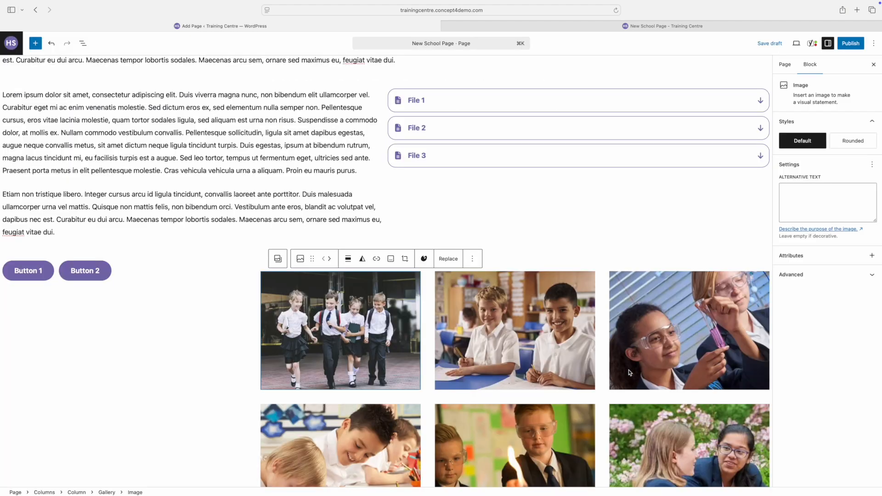
# Start a new empty paragraph block below the gallery.
pyautogui.scroll(-5, 617, 345)
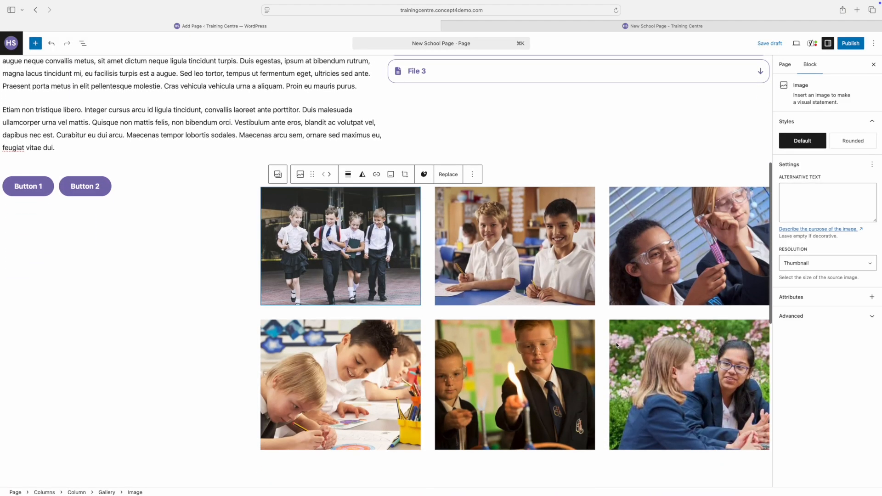
pyautogui.scroll(-1, 591, 377)
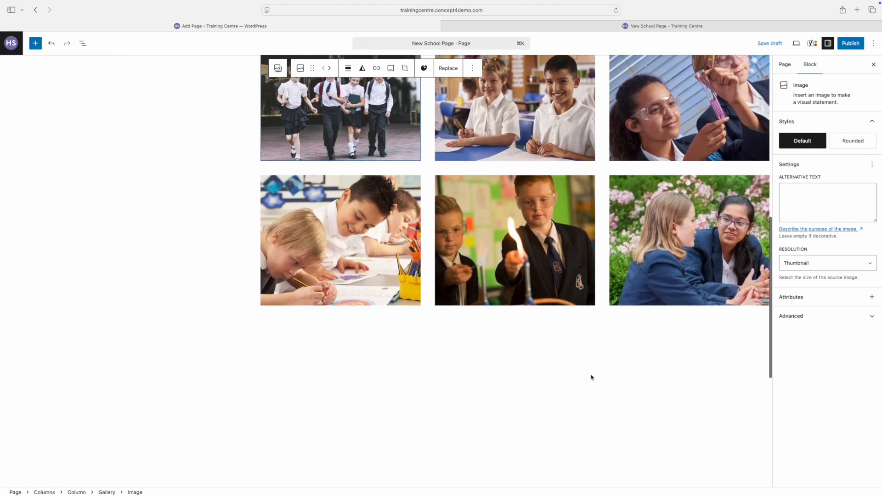
pyautogui.click(683, 363)
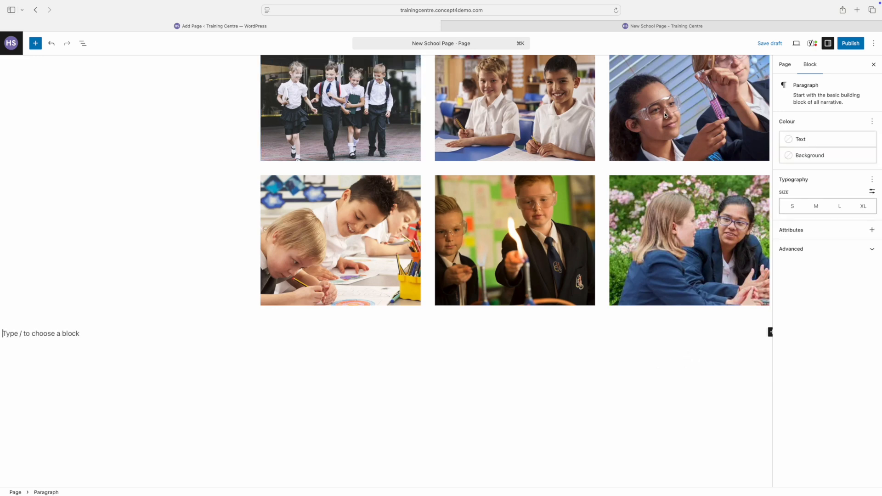
pyautogui.click(797, 44)
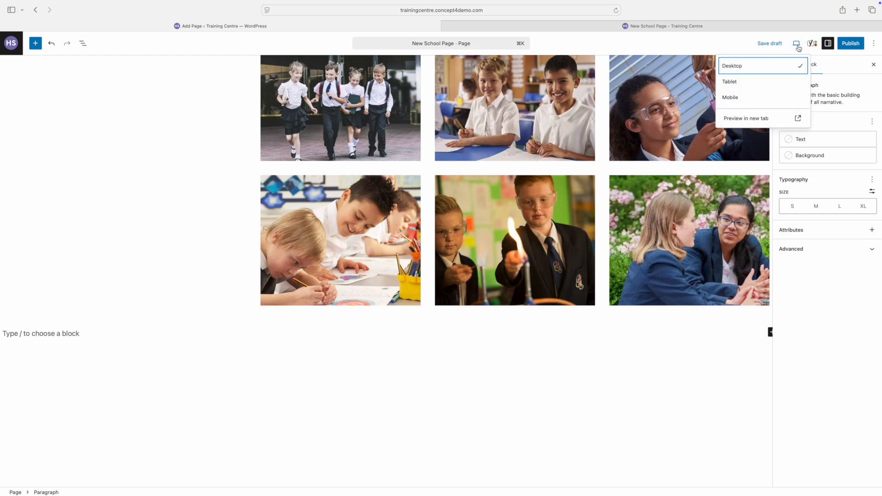
pyautogui.click(749, 120)
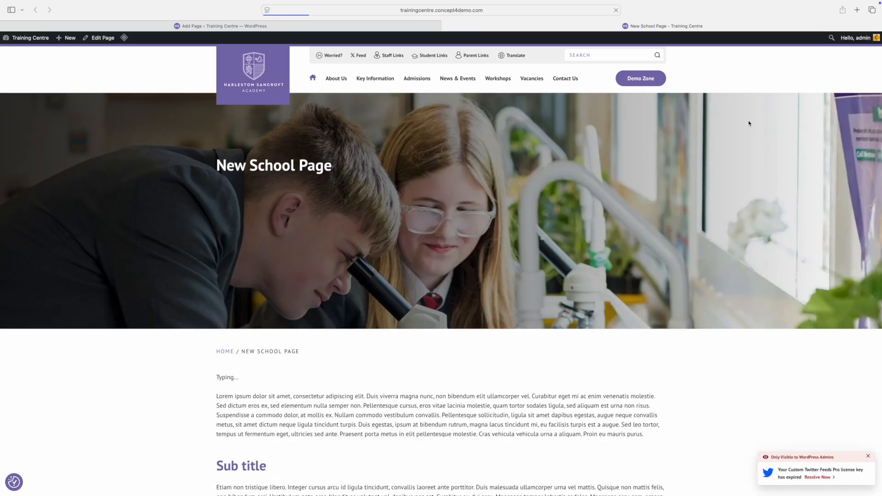
pyautogui.scroll(-10, 724, 142)
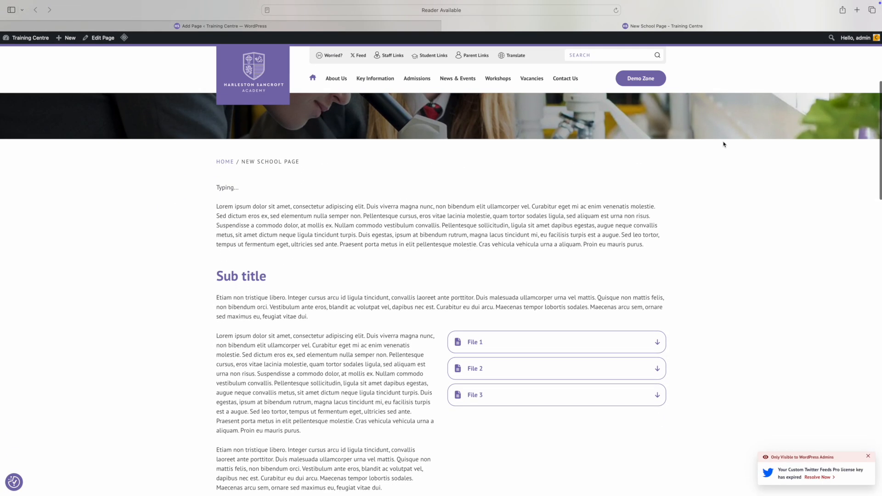
pyautogui.scroll(-3, 723, 144)
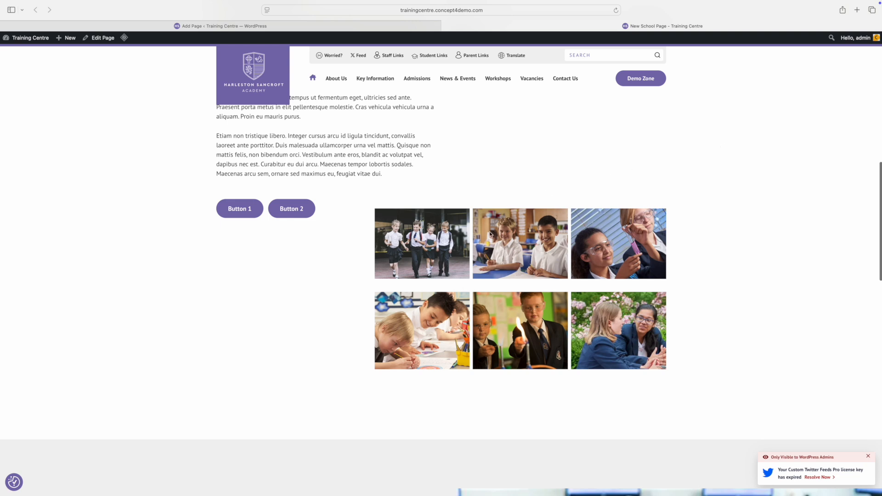
pyautogui.moveTo(798, 3)
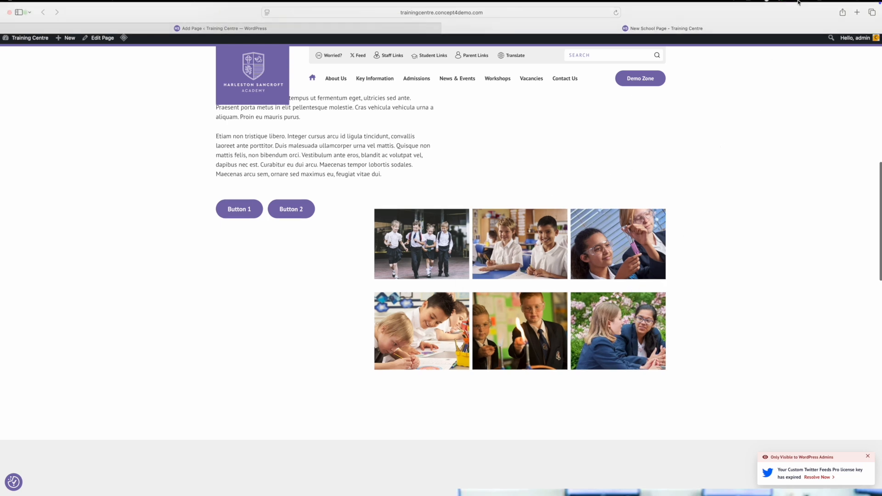
pyautogui.click(224, 36)
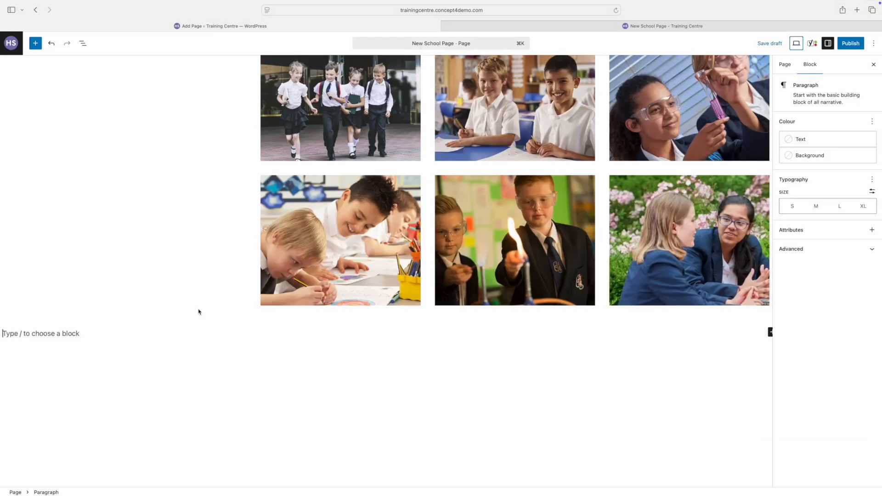
# Insert a default accordion titled FAQ and paste lorem ipsum text as its description.
pyautogui.click(98, 331)
pyautogui.write('/')
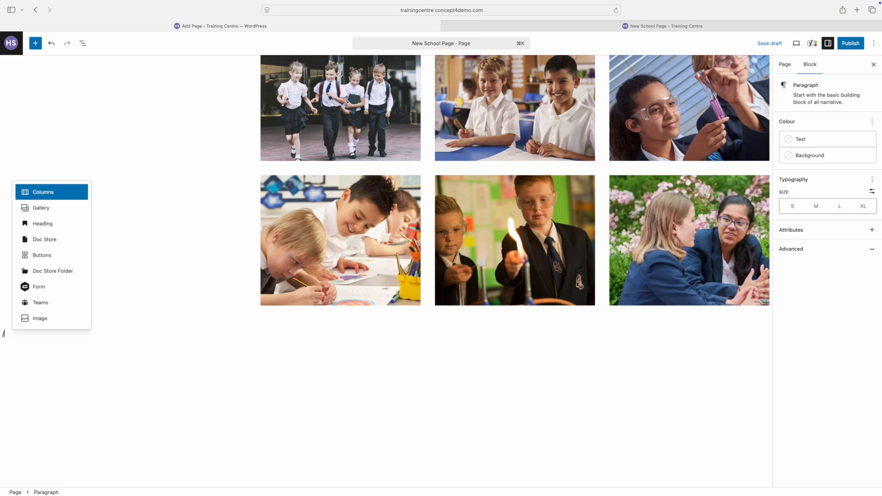
pyautogui.write('acc')
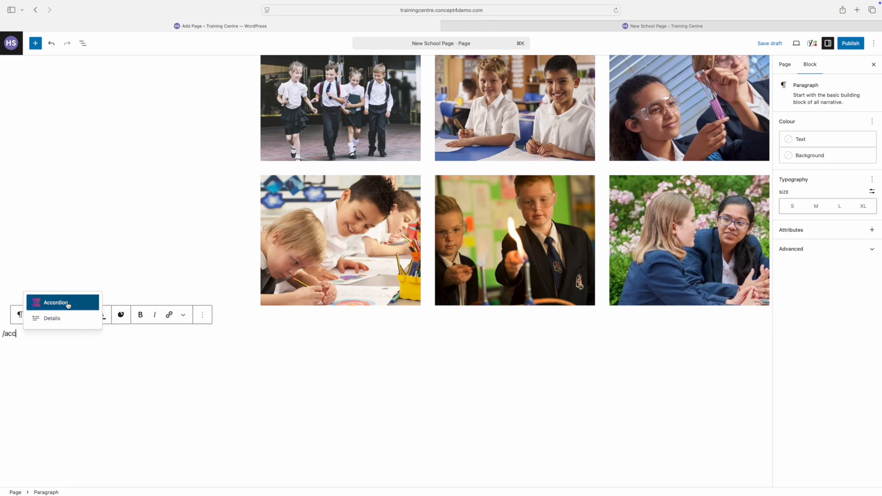
pyautogui.click(69, 303)
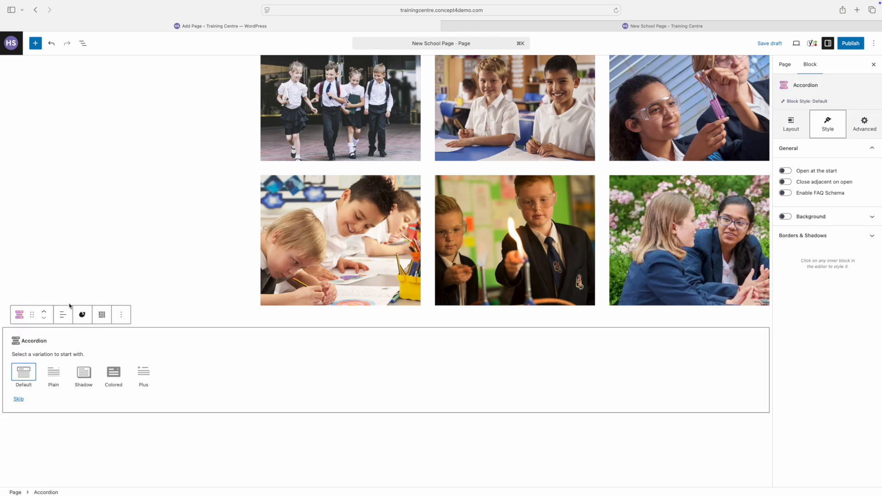
pyautogui.click(28, 373)
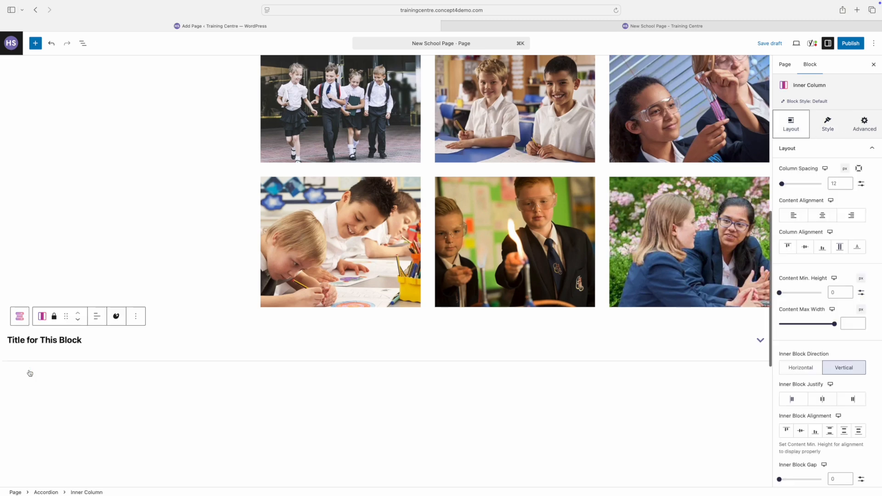
pyautogui.tripleClick(39, 340)
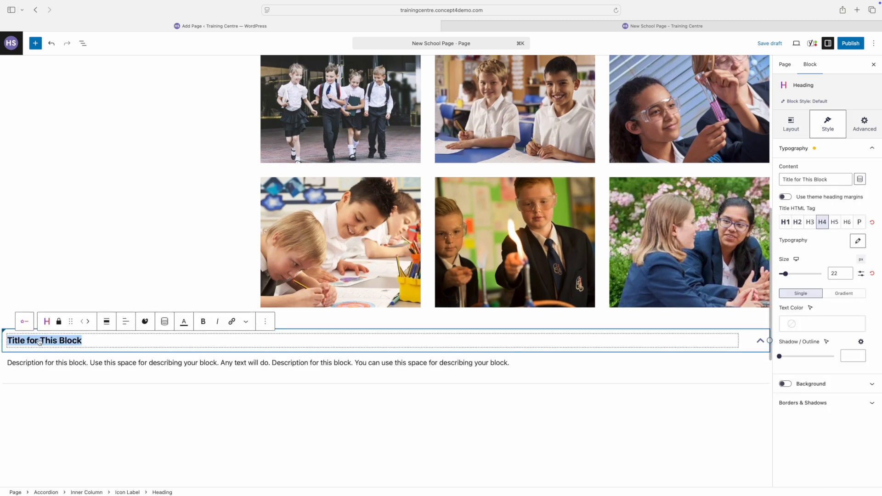
pyautogui.write('FAQ')
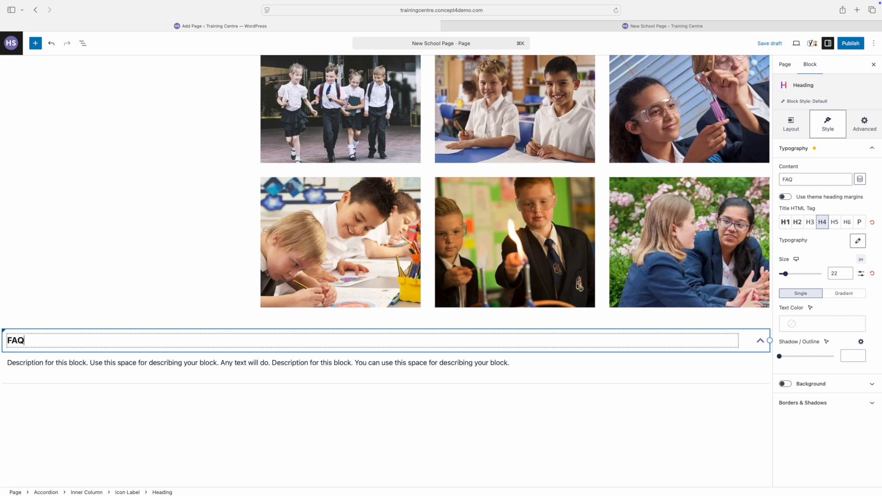
pyautogui.click(33, 362)
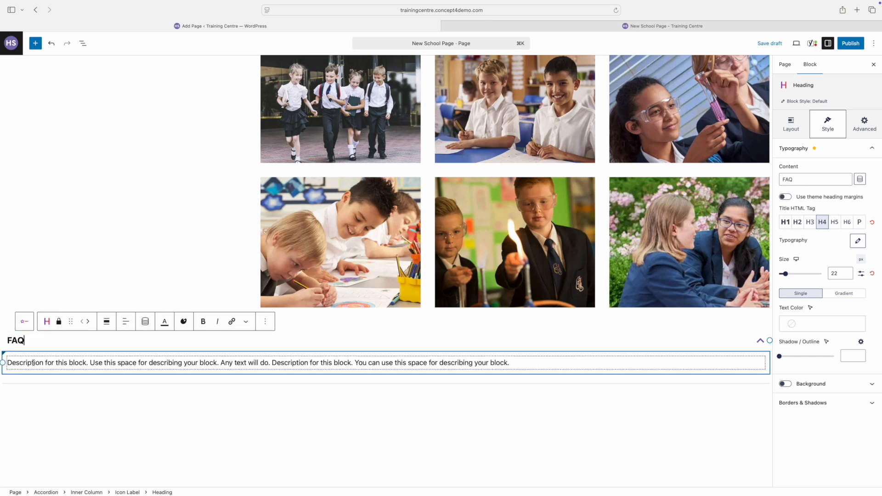
pyautogui.tripleClick(33, 362)
pyautogui.write('Lorem ipsum dolor sit amet, consectetur adipiscing elit. Duis viverra magna nunc, non bibendum elit ullamcorper vel. Curabitur eget mi ac enim venenatis molestie. Sed dictum eros ex, sed elementum nulla semper non. Pellentesque cursus, eros vitae lacinia molestie, quam tortor sodales ligula, sed aliquam est urna non risus. Suspendisse a commodo dolor, at mollis ex. Nullam commodo vestibulum convallis. Pellentesque sollicitudin, ligula sit amet dapibus egestas, augue neque convallis metus, sit amet dictum neque ligula tincidunt turpis. Duis egestas, ipsum at bibendum rutrum, magna lacus tincidunt mi, eu facilisis turpis est a augue. Sed leo tortor, tempus ut fermentum eget, ultricies sed ante. Praesent porta metus in elit pellentesque molestie. Cras vehicula vehicula urna a aliquam. Proin eu mauris purus.  Etiam non tristique libero. Integer cursus arcu id ligula tincidunt, convallis laoreet ante porttitor. Duis malesuada ullamcorper urna vel mattis. Quisque non mattis felis, non bibendum orci. Vestibulum ante eros, blandit ac volutpat vel, dapibus nec est. Curabitur eu dui arcu. Maecenas tempor lobortis sodales. Maecenas arcu sem, ornare sed maximus eu, feugiat vitae dui.')
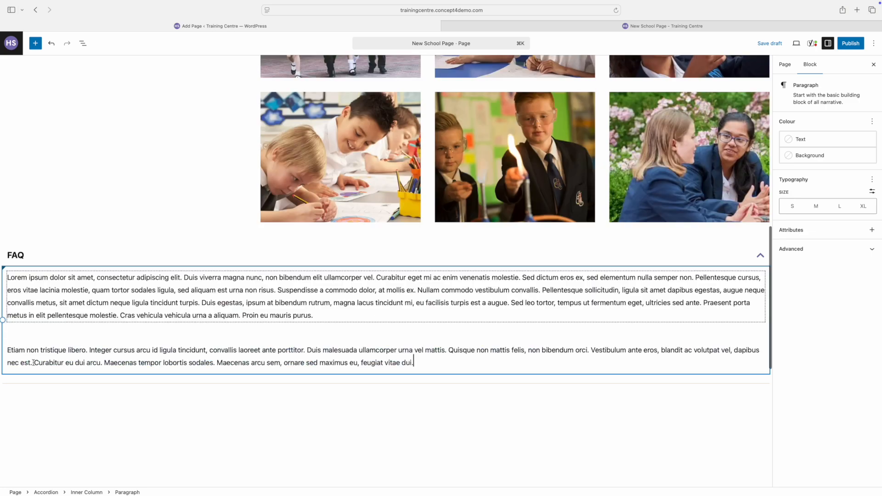
# Add a second default accordion titled FAQ 2 with the pasted lorem ipsum text.
pyautogui.click(69, 416)
pyautogui.write('/a')
pyautogui.press('BackSpace')
pyautogui.press('BackSpace')
pyautogui.write('/acc')
pyautogui.press('Return')
pyautogui.click(25, 441)
pyautogui.tripleClick(50, 410)
pyautogui.write('FAQ')
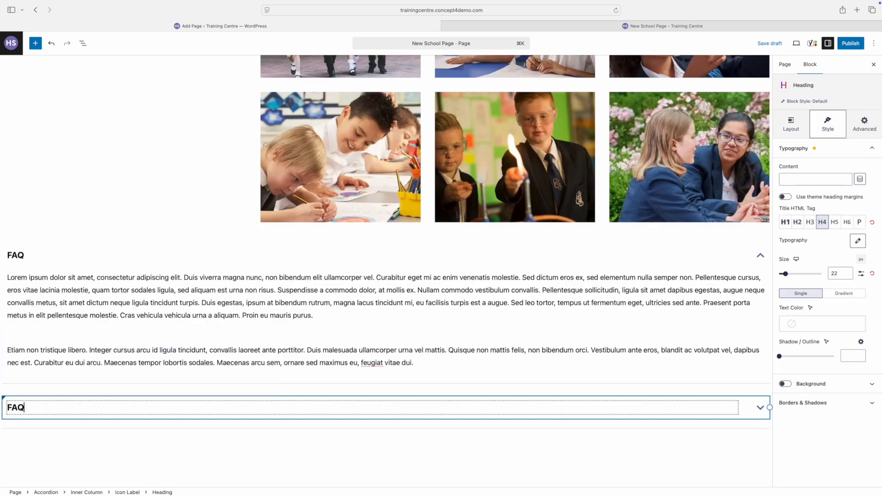
pyautogui.write(' 2')
pyautogui.scroll(-4, 80, 257)
pyautogui.tripleClick(81, 250)
pyautogui.press('super+v')
# Add a third default accordion titled FAQ 3 with the pasted lorem ipsum text.
pyautogui.write('/acc')
pyautogui.press('Return')
pyautogui.click(20, 330)
pyautogui.tripleClick(39, 294)
pyautogui.write('FAQ 3')
pyautogui.tripleClick(69, 317)
pyautogui.write('Lorem ipsum dolor sit amet, consectetur adipiscing elit. Duis viverra magna nunc, non bibendum elit ullamcorper vel. Curabitur eget mi ac enim venenatis molestie. Sed dictum eros ex, sed elementum nulla semper non. Pellentesque cursus, eros vitae lacinia molestie, quam tortor sodales ligula, sed aliquam est urna non risus. Suspendisse a commodo dolor, at mollis ex. Nullam commodo vestibulum convallis. Pellentesque sollicitudin, ligula sit amet dapibus egestas, augue neque convallis metus, sit amet dictum neque ligula tincidunt turpis. Duis egestas, ipsum at bibendum rutrum, magna lacus tincidunt mi, eu facilisis turpis est a augue. Sed leo tortor, tempus ut fermentum eget, ultricies sed ante. Praesent porta metus in elit pellentesque molestie. Cras vehicula vehicula urna a aliquam. Proin eu mauris purus. Etiam non tristique libero. Integer cursus arcu id ligula tincidunt, convallis laoreet ante porttitor. Duis malesuada ullamcorper urna vel mattis. Quisque non mattis felis, non bibendum orci. Vestibulum ante eros, blandit ac volutpat vel, dapibus nec est. Curabitur eu dui arcu. Maecenas tempor lobortis sodales. Maecenas arcu sem, ornare sed maximus eu, feugiat vitae dui.')
pyautogui.scroll(-4, 243, 383)
pyautogui.click(244, 384)
pyautogui.click(796, 45)
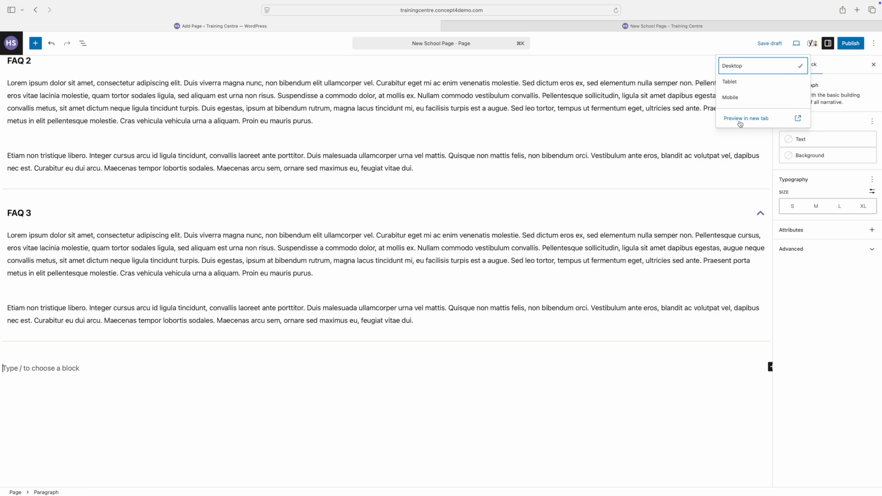
pyautogui.click(736, 122)
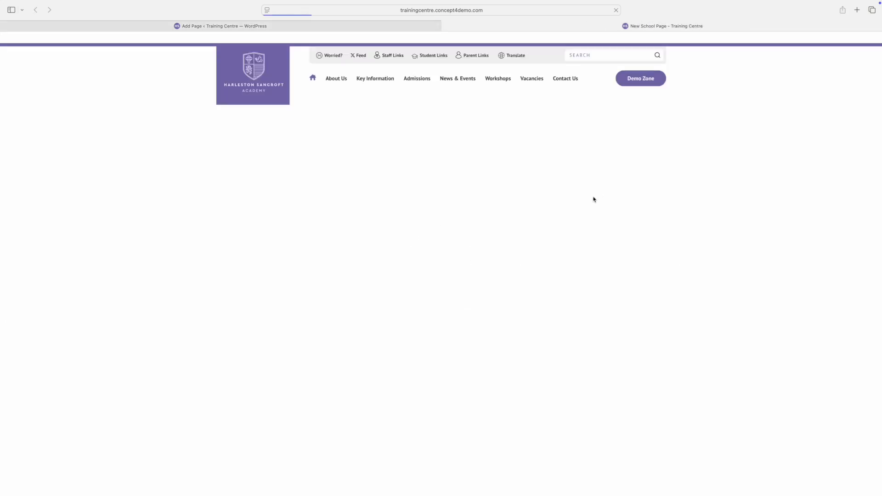
pyautogui.scroll(-10, 597, 202)
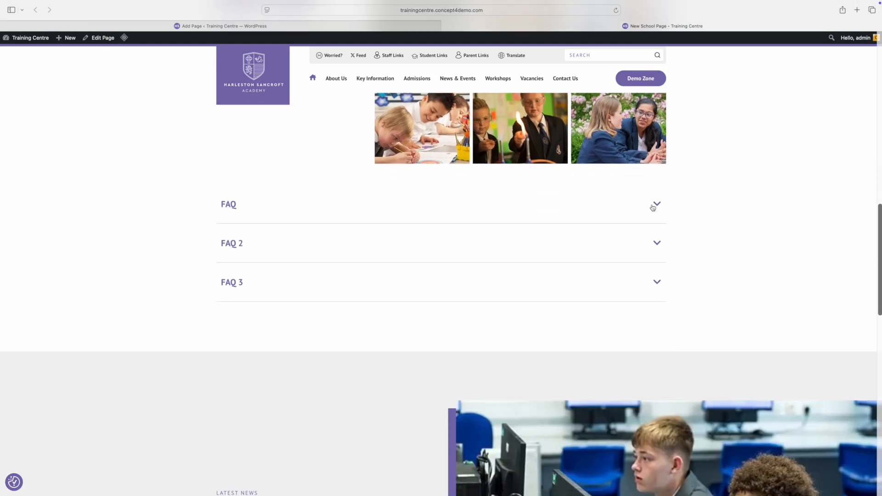
pyautogui.click(656, 205)
pyautogui.click(656, 205)
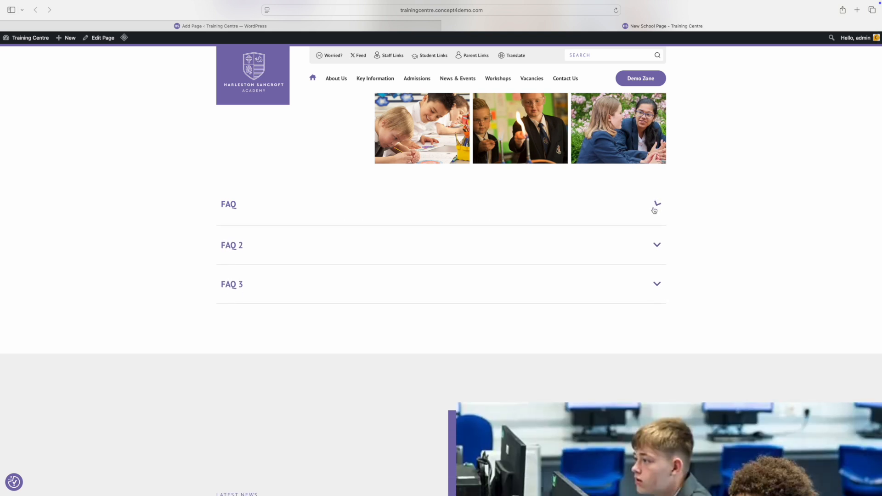
pyautogui.click(659, 243)
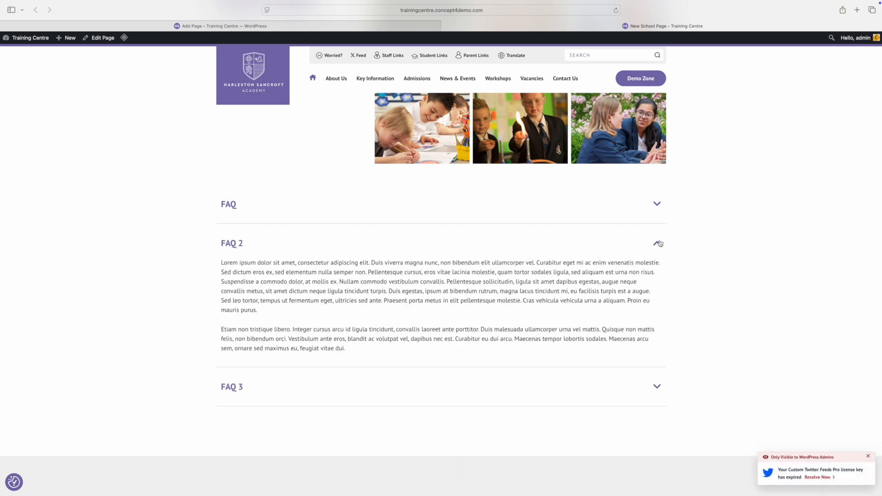
pyautogui.click(660, 243)
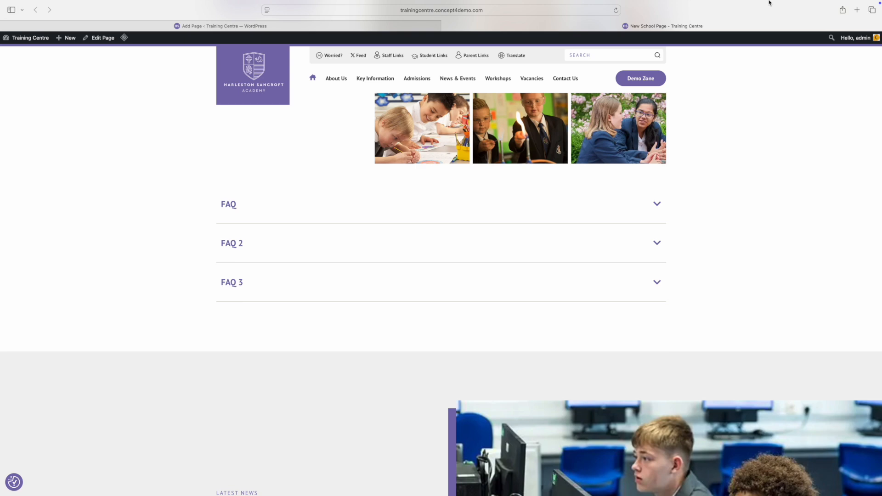
pyautogui.hotkey('ctrl', 'Tab')
# Add a Video block and embed the YouTube video from its pasted URL.
pyautogui.write('vide')
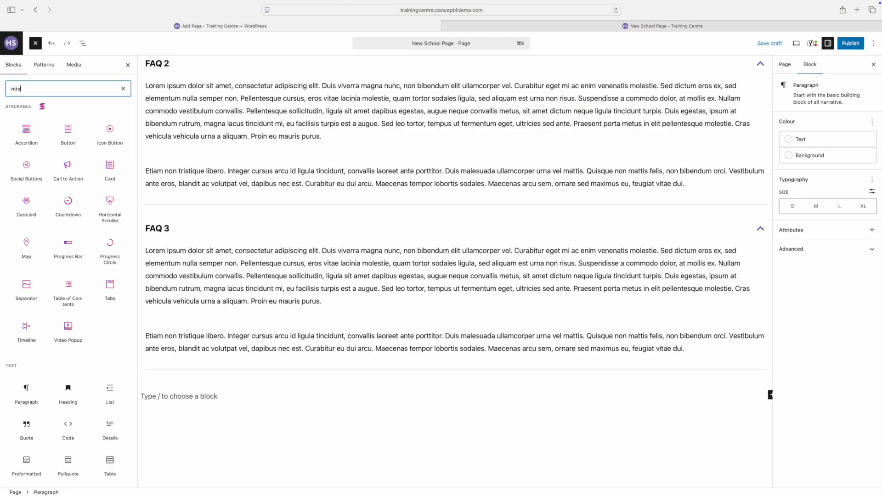
pyautogui.write('o')
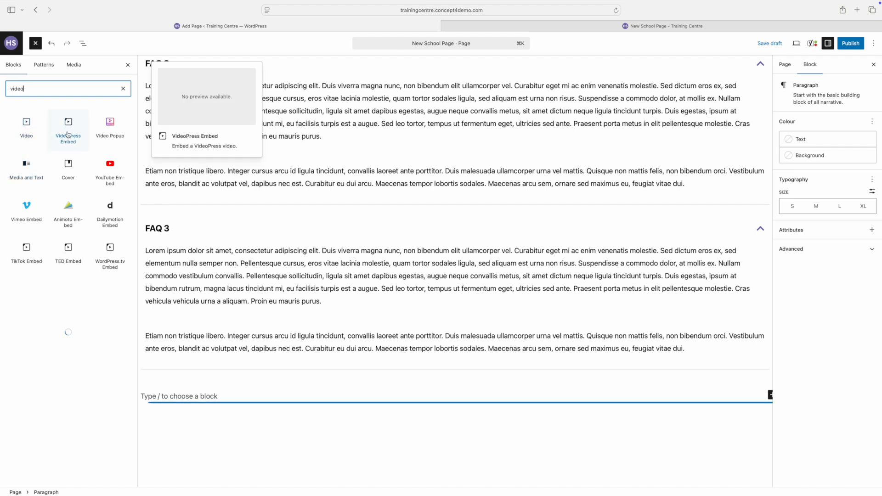
pyautogui.click(25, 137)
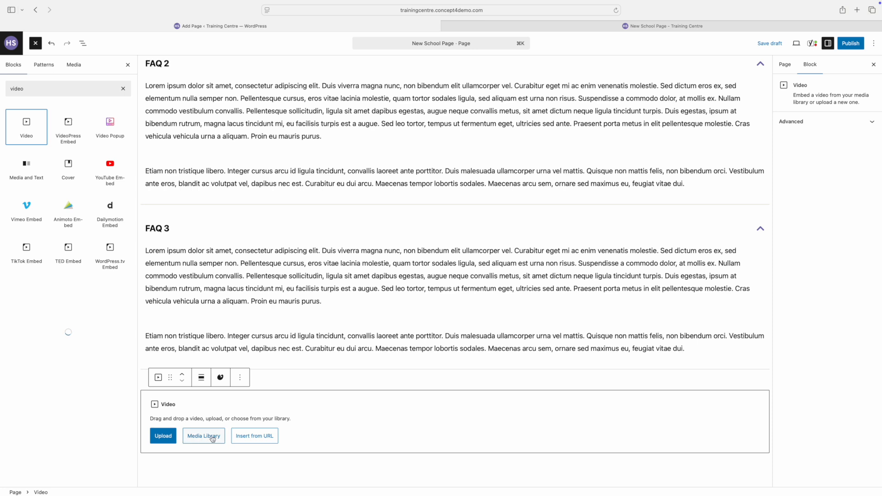
pyautogui.click(253, 438)
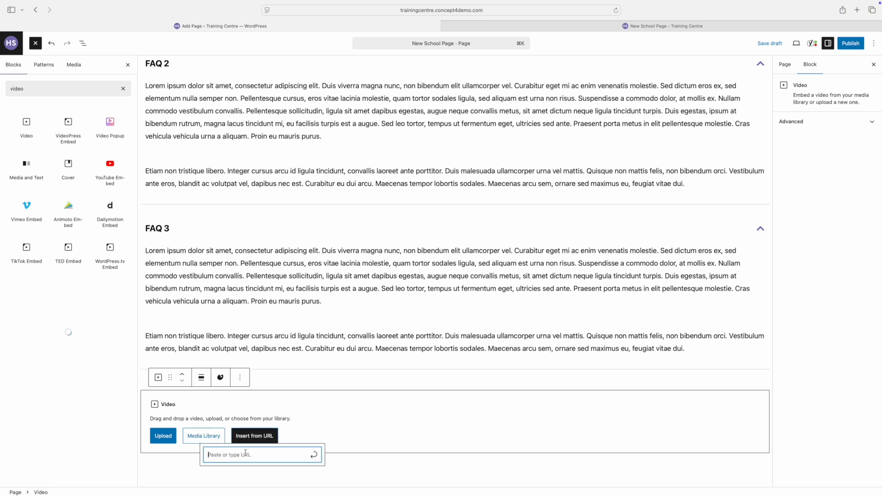
pyautogui.write('https://www.youtube.com/watch?v=LS5C9MKdD3o')
pyautogui.click(313, 460)
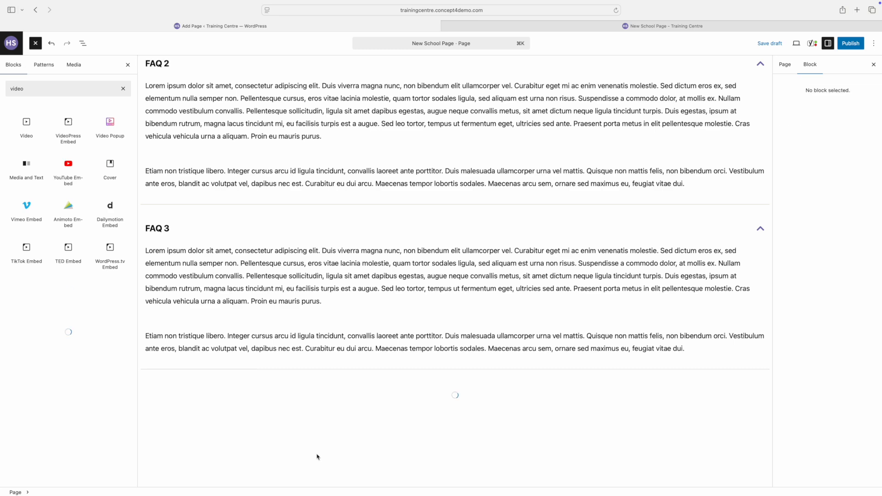
# In List View, drag the YouTube embed above the FAQ accordions.
pyautogui.scroll(-10, 337, 430)
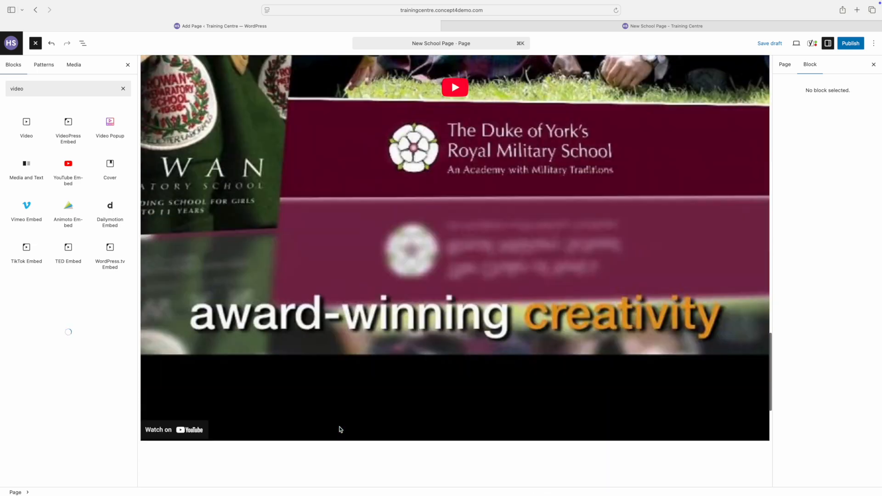
pyautogui.click(340, 428)
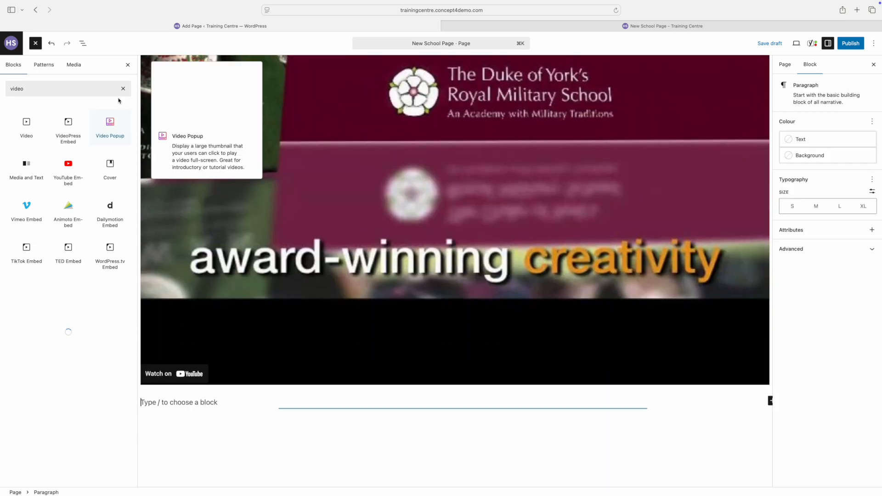
pyautogui.click(83, 43)
pyautogui.moveTo(49, 185); pyautogui.dragTo(49, 134)
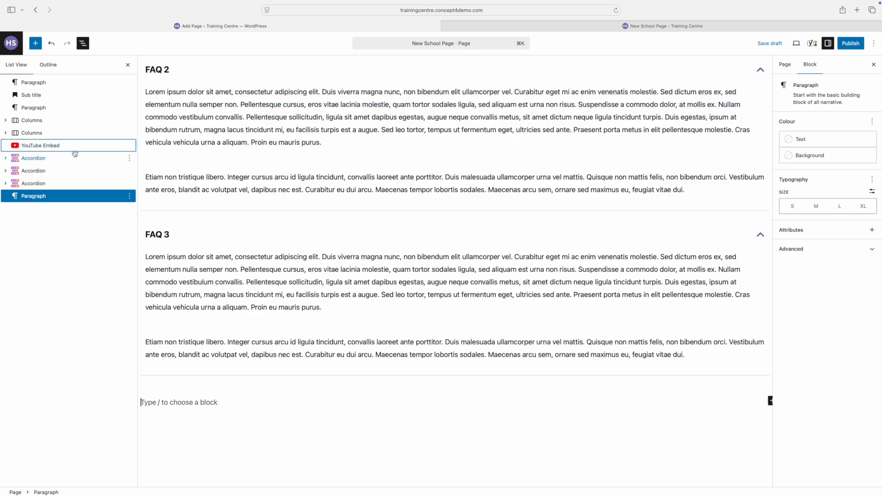
pyautogui.scroll(8, 340, 241)
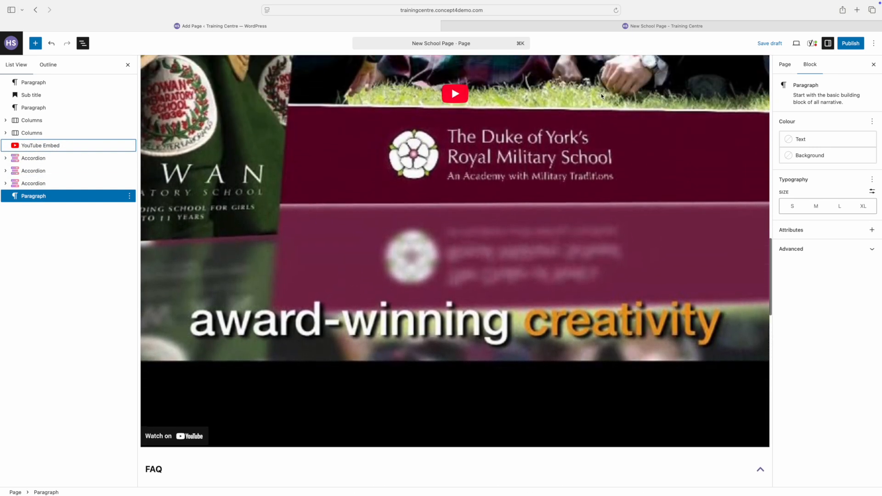
pyautogui.click(796, 44)
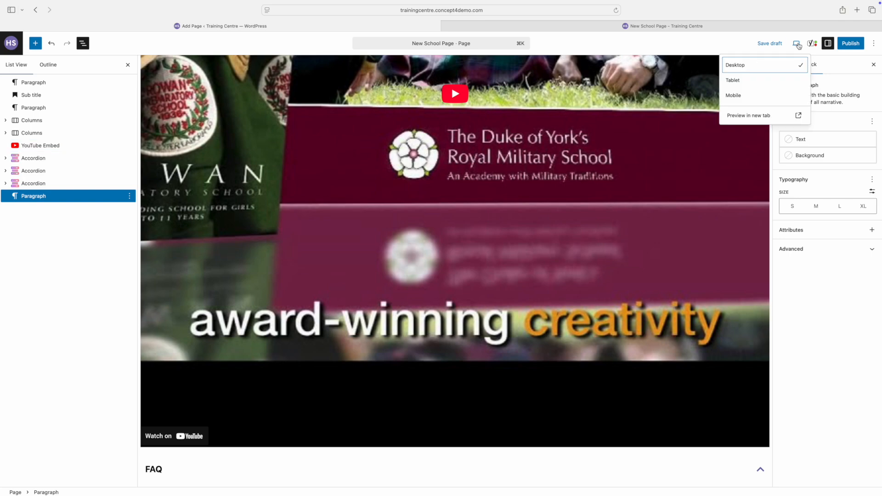
pyautogui.click(753, 116)
pyautogui.scroll(-15, 639, 202)
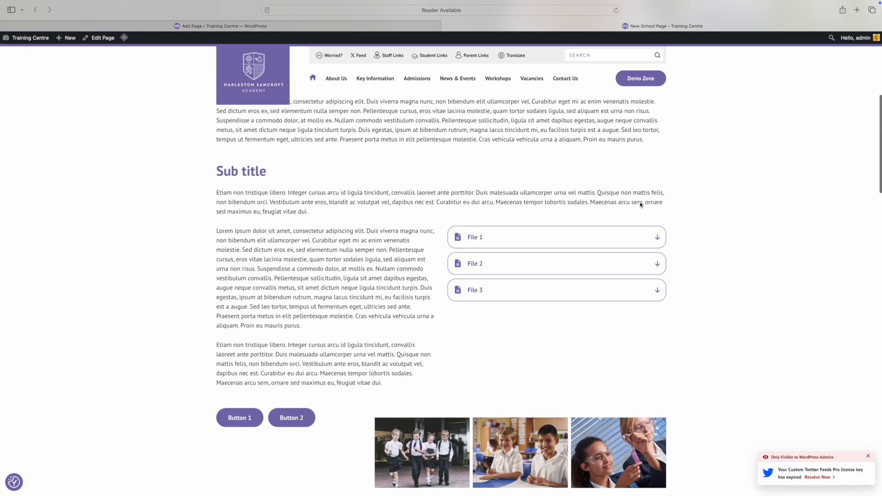
pyautogui.moveTo(780, 3)
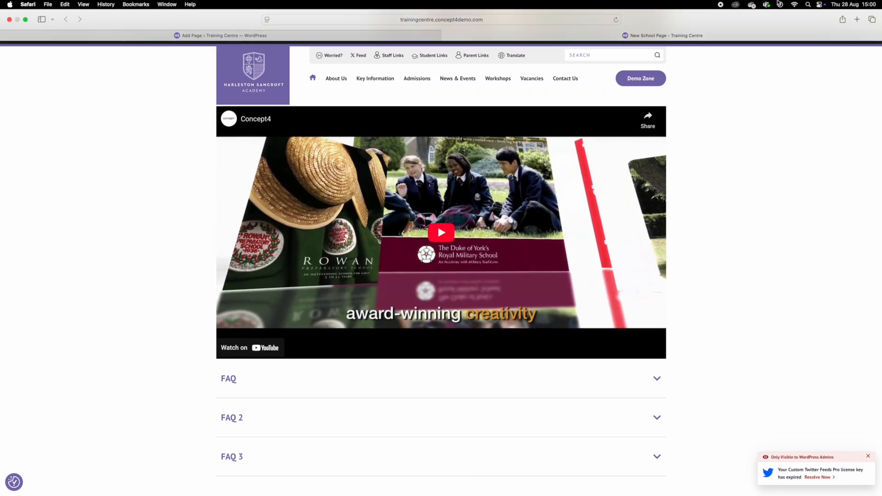
pyautogui.scroll(3, 268, 226)
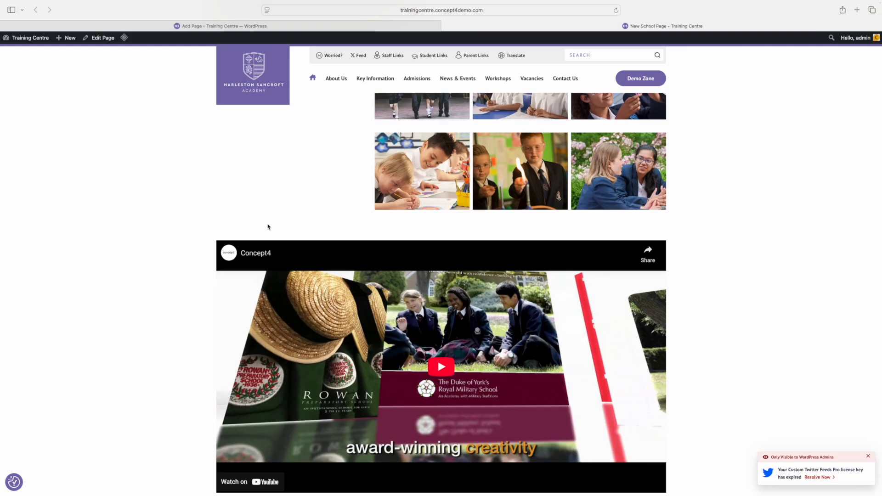
pyautogui.click(206, 27)
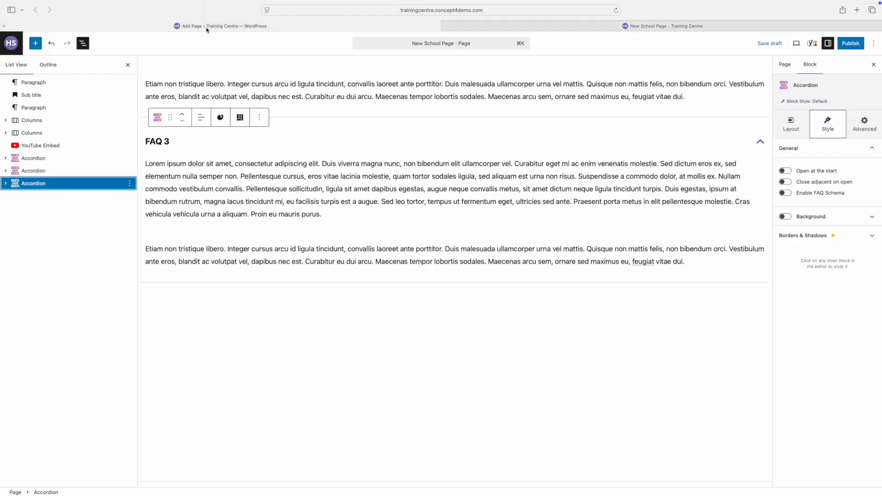
pyautogui.click(559, 320)
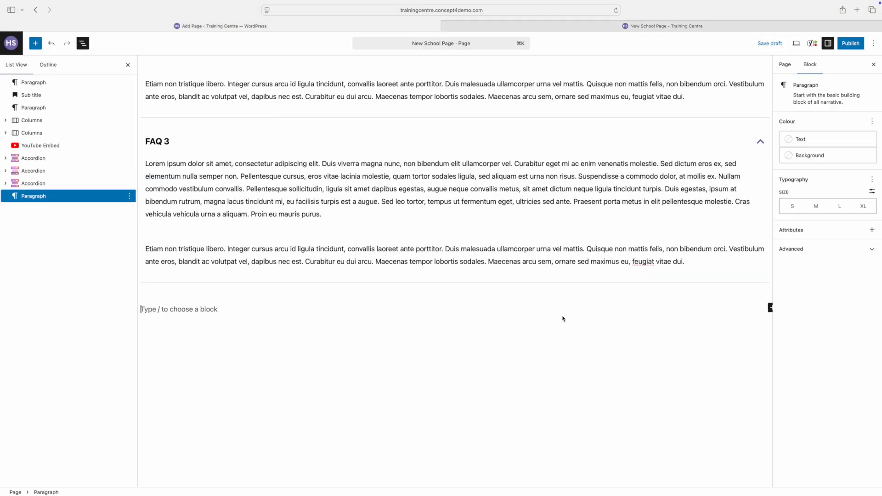
pyautogui.click(769, 307)
pyautogui.write('tabl')
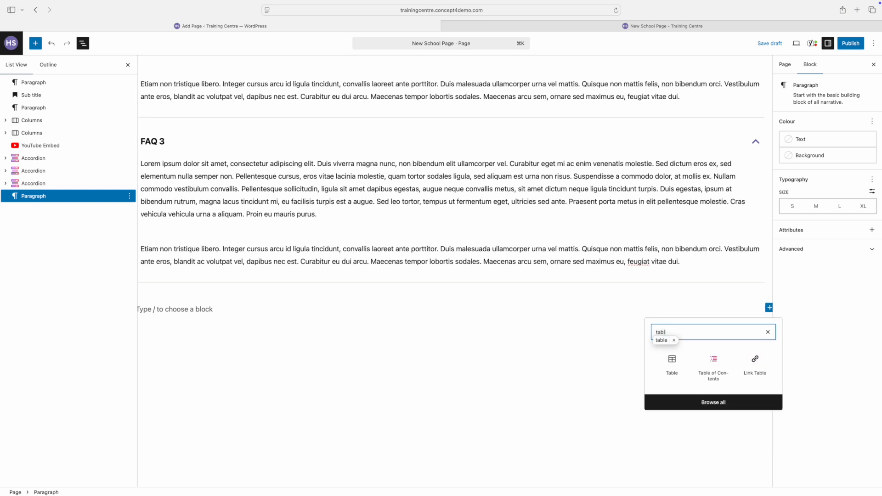
pyautogui.click(671, 363)
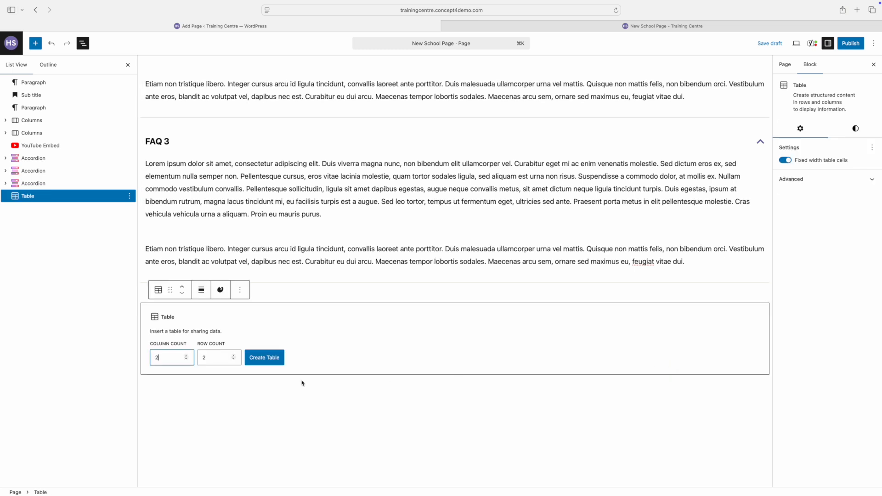
pyautogui.click(207, 361)
pyautogui.click(267, 360)
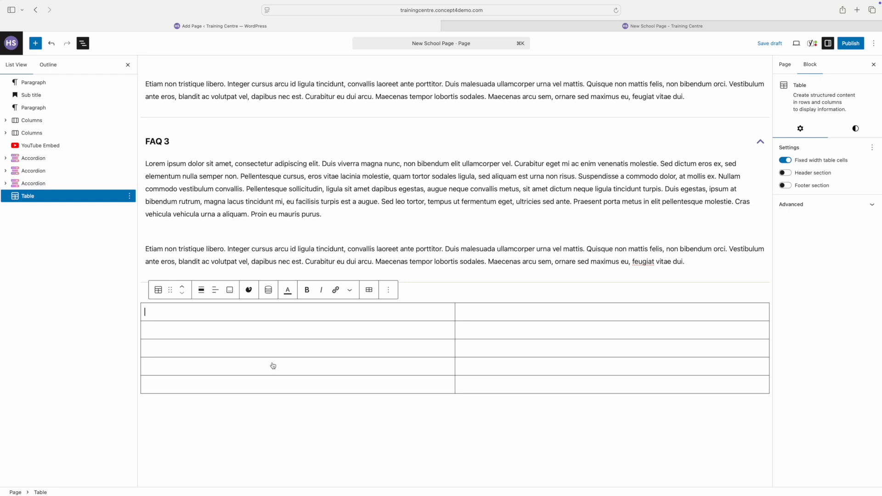
pyautogui.click(158, 290)
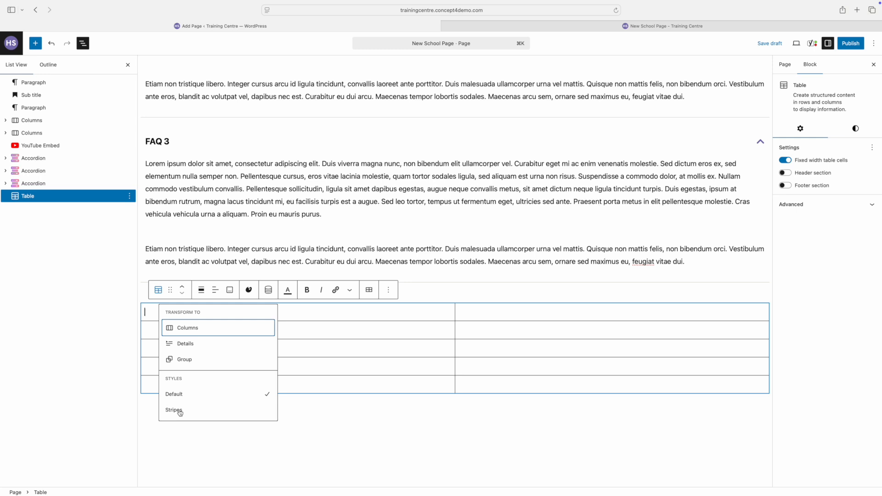
pyautogui.click(175, 410)
pyautogui.click(184, 313)
pyautogui.write('Name')
pyautogui.click(461, 312)
pyautogui.write('Class')
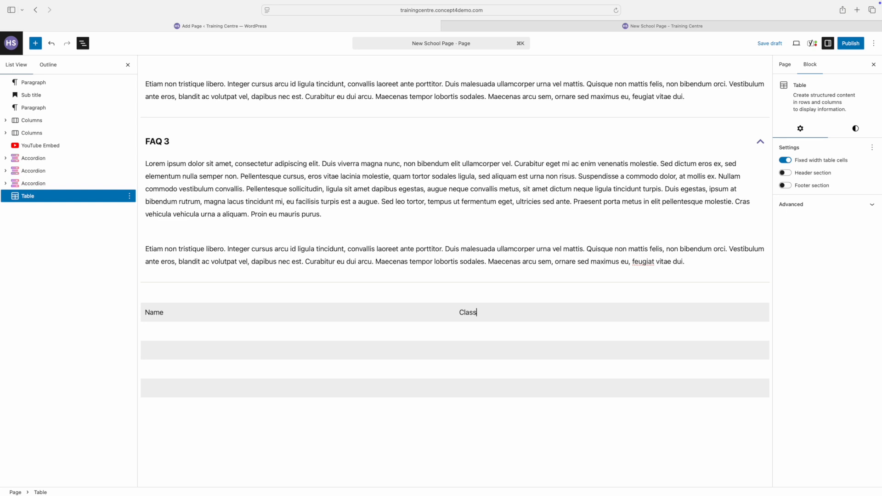
pyautogui.click(216, 331)
pyautogui.write('Bob')
pyautogui.click(197, 346)
pyautogui.write('Susan')
pyautogui.click(156, 367)
pyautogui.write('Alan')
pyautogui.click(153, 391)
pyautogui.write('Sally')
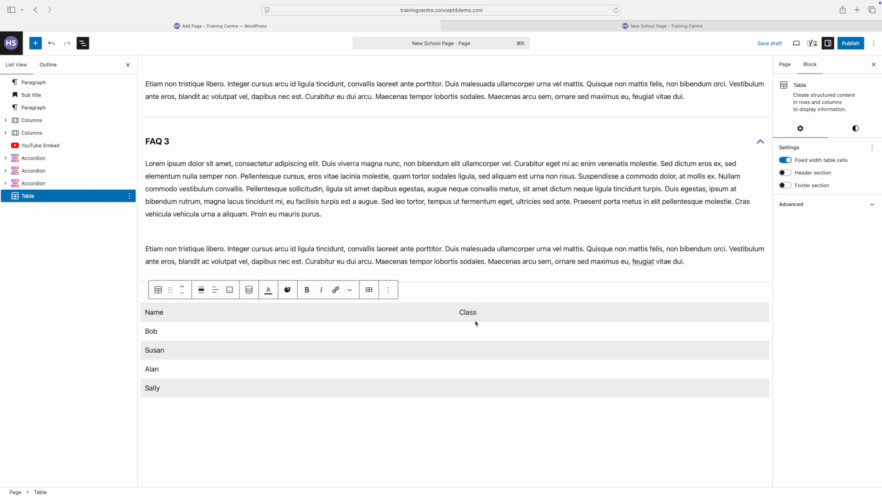
pyautogui.click(464, 331)
pyautogui.write('2W')
pyautogui.click(463, 350)
pyautogui.write('4R')
pyautogui.click(463, 369)
pyautogui.write('6Y')
pyautogui.click(463, 388)
pyautogui.write('8T')
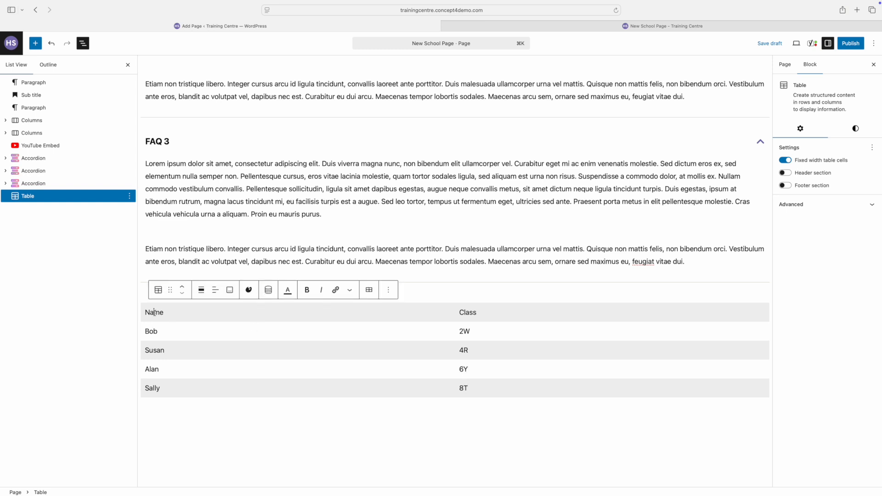
pyautogui.doubleClick(154, 313)
pyautogui.click(307, 289)
pyautogui.doubleClick(467, 313)
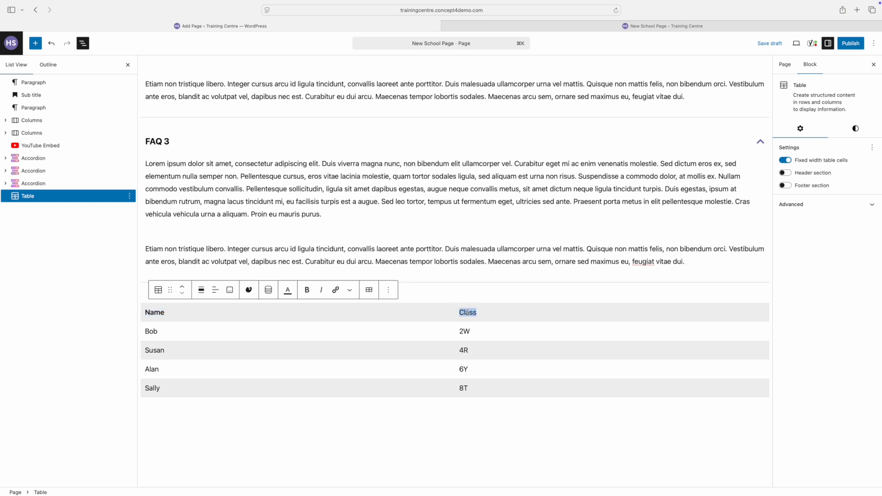
pyautogui.click(307, 290)
pyautogui.click(796, 43)
pyautogui.click(741, 122)
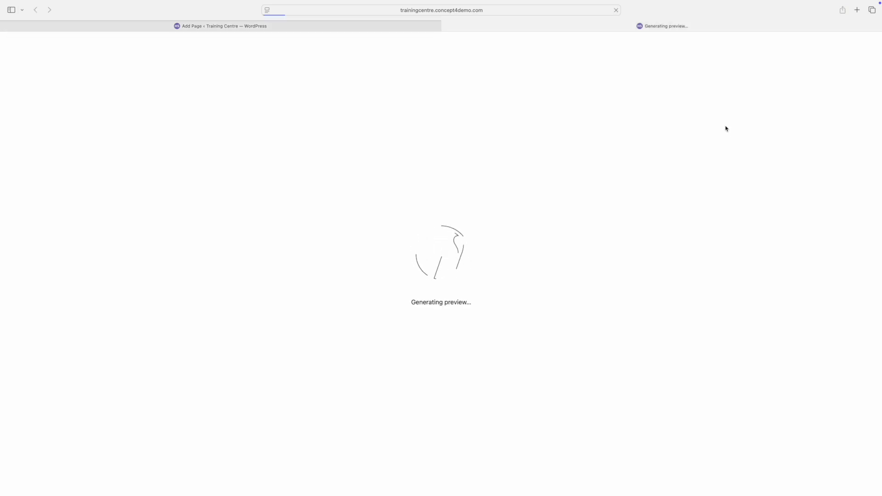
pyautogui.scroll(-15, 624, 188)
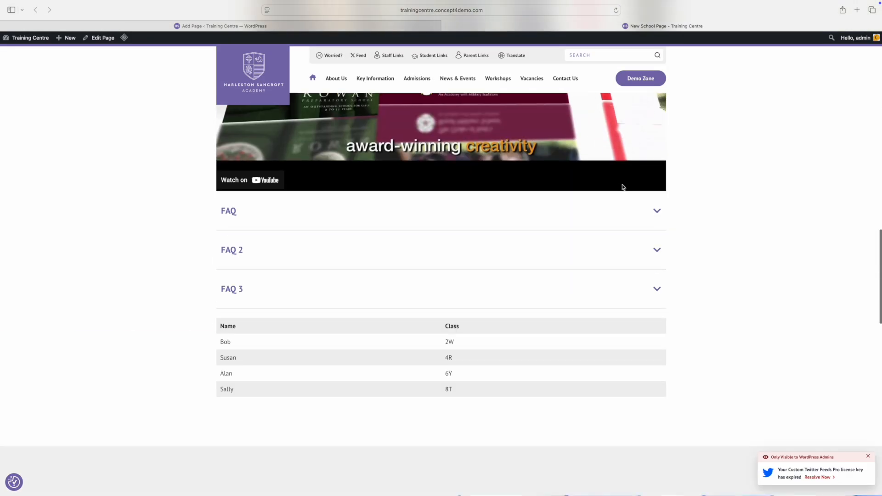
pyautogui.scroll(-2, 623, 187)
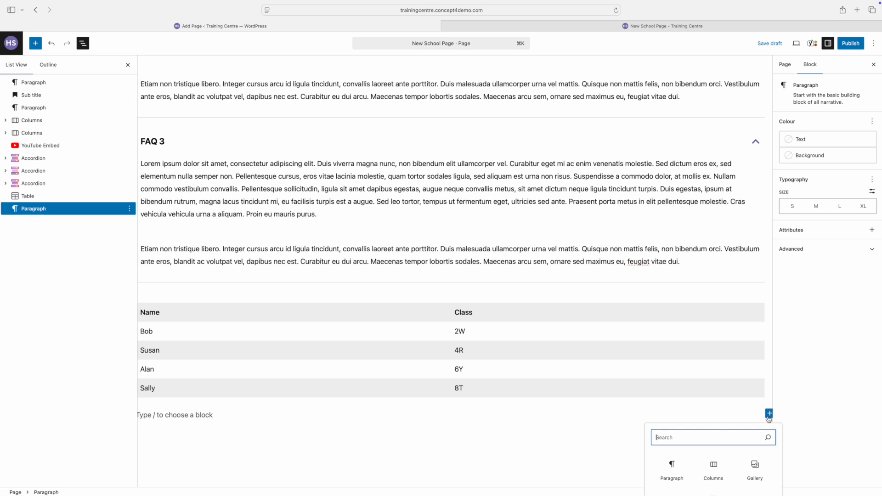
# Insert a Link Table with an Internal Page row 'Revision Material' linking to the team page.
pyautogui.write('link')
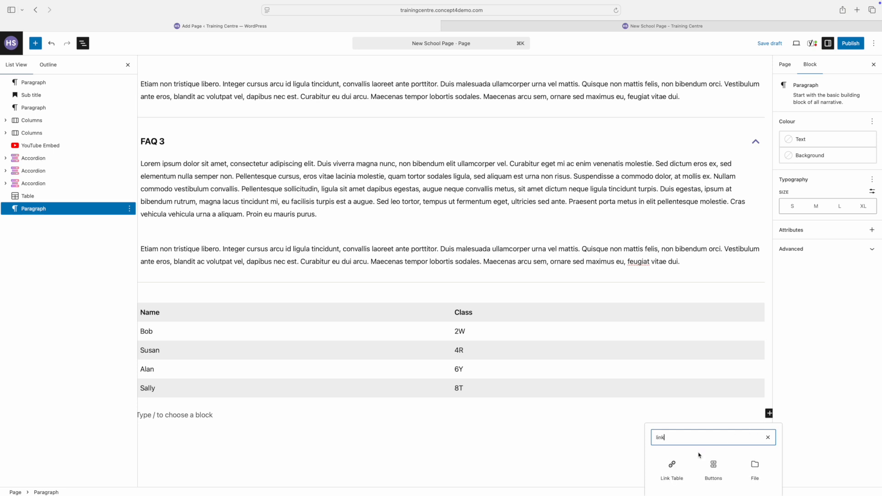
pyautogui.click(681, 465)
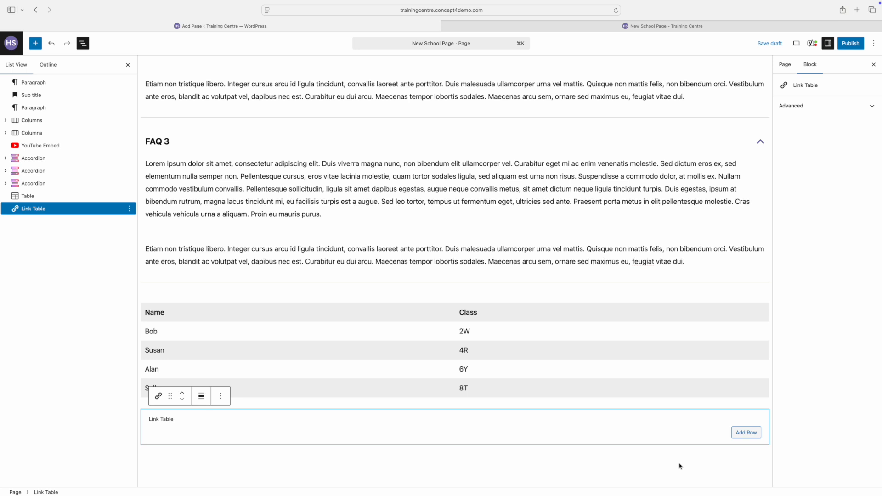
pyautogui.click(745, 432)
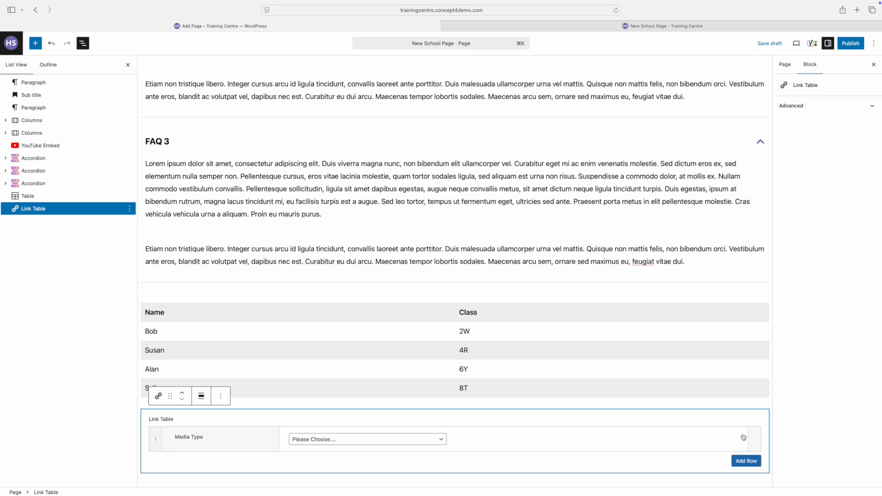
pyautogui.click(359, 442)
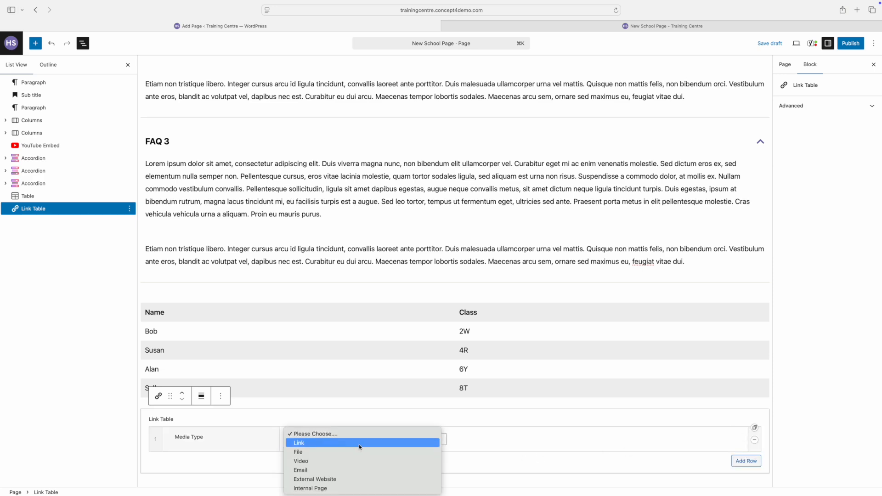
pyautogui.click(324, 488)
pyautogui.scroll(-3, 325, 475)
pyautogui.click(321, 356)
pyautogui.write('Revision Material')
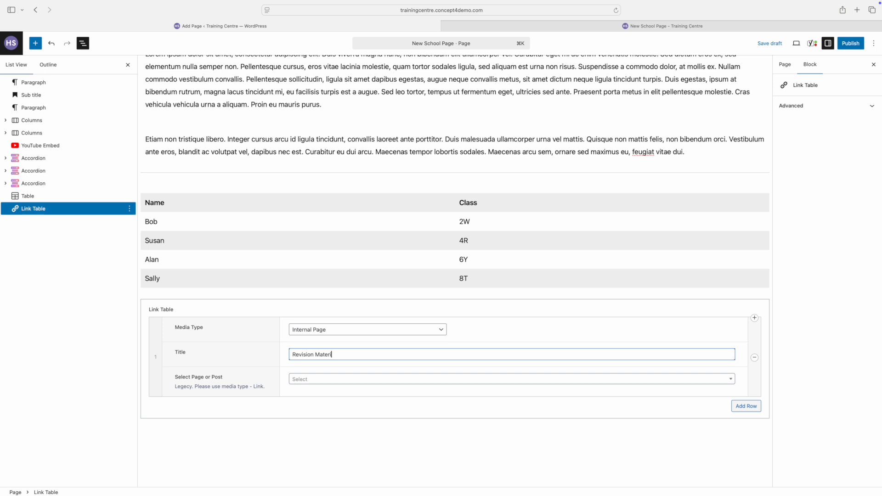
pyautogui.click(363, 378)
pyautogui.click(365, 434)
pyautogui.click(746, 406)
pyautogui.click(359, 409)
pyautogui.click(329, 448)
pyautogui.click(322, 434)
pyautogui.write('News')
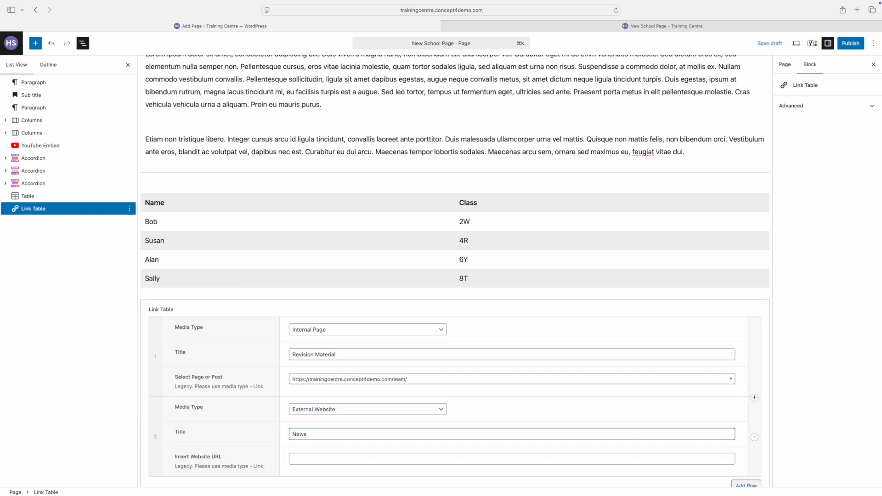
pyautogui.press('Tab')
pyautogui.scroll(-2, 322, 434)
pyautogui.write('www.bbc.co.uk')
# Add a Video row titled 'Video Tutorial' with the pasted YouTube address.
pyautogui.click(746, 439)
pyautogui.click(367, 442)
pyautogui.click(338, 472)
pyautogui.click(334, 390)
pyautogui.write('Video Tutorial')
pyautogui.press('Tab')
pyautogui.click(316, 414)
pyautogui.write('https://www.youtube.com/watch?v=LS5C9MKdD3o')
# Add an Email row with the teacher's name as title and their e-mail address.
pyautogui.click(746, 441)
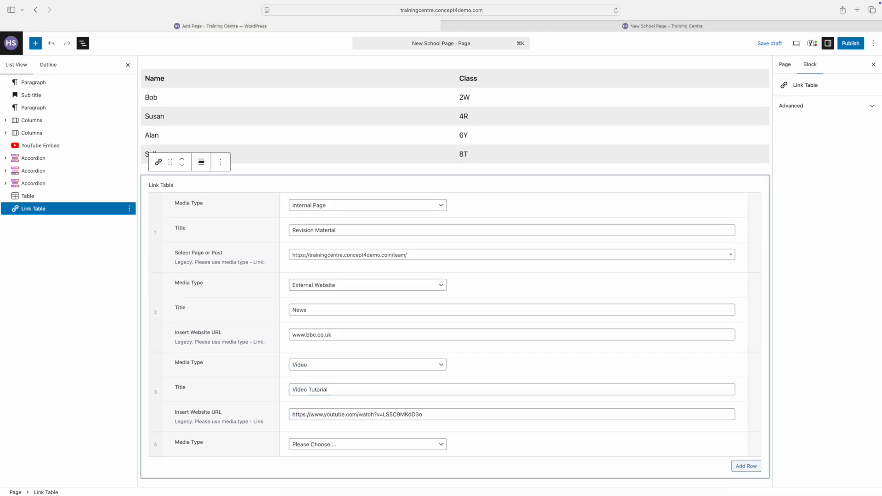
pyautogui.scroll(-2, 399, 419)
pyautogui.click(368, 407)
pyautogui.click(321, 453)
pyautogui.click(313, 432)
pyautogui.write('Mr Smith')
pyautogui.press('Tab')
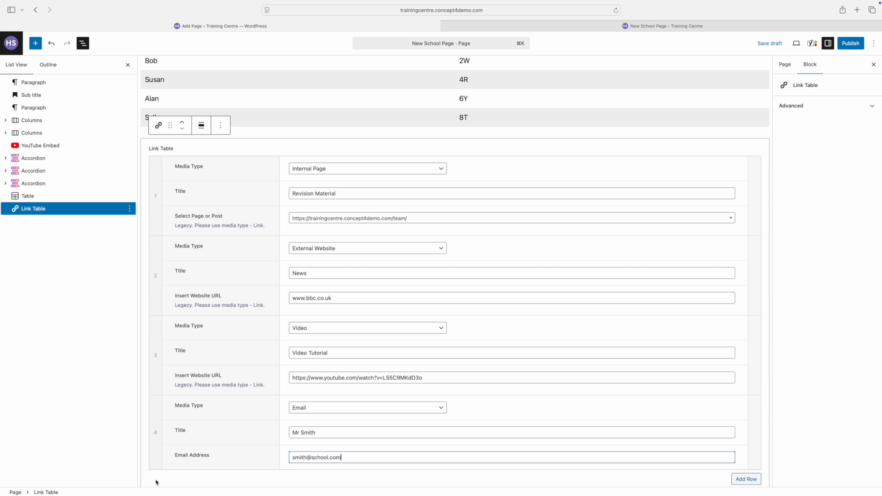
pyautogui.scroll(-1, 155, 479)
pyautogui.click(156, 480)
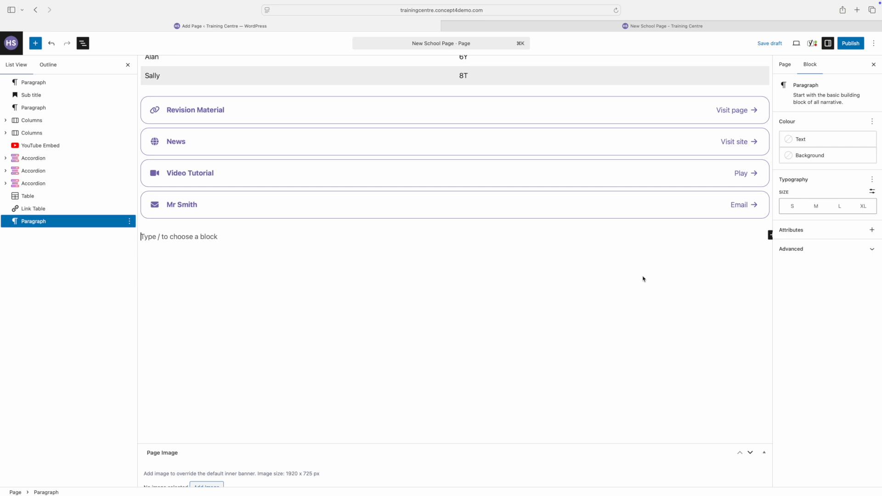
# Insert a Quote block reading 'Be yourself; everyone else is already taken' with an author citation.
pyautogui.scroll(-2, 684, 161)
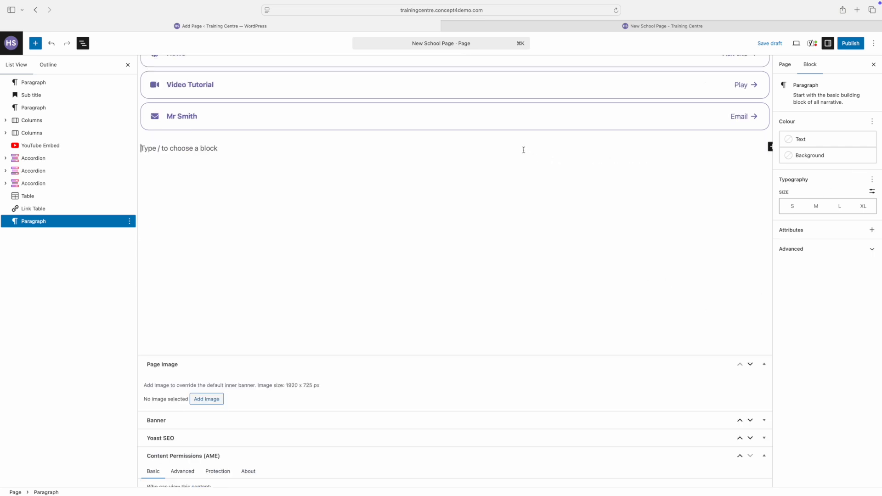
pyautogui.write('/quo')
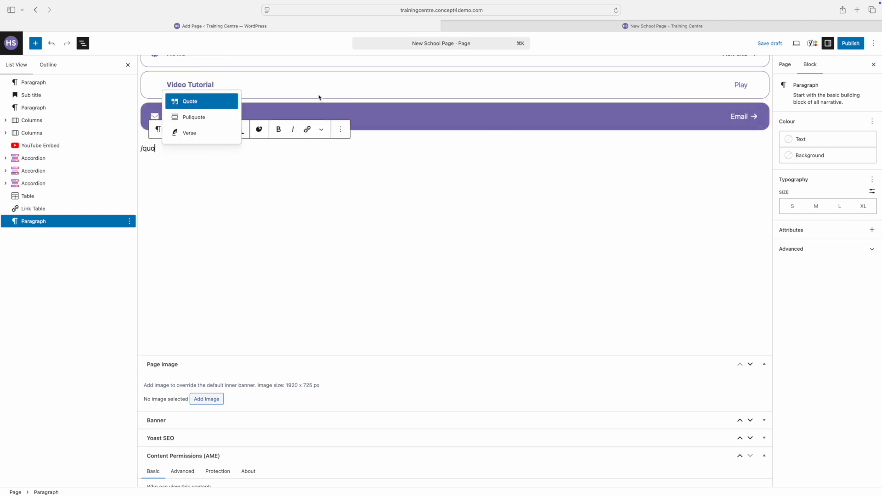
pyautogui.click(193, 105)
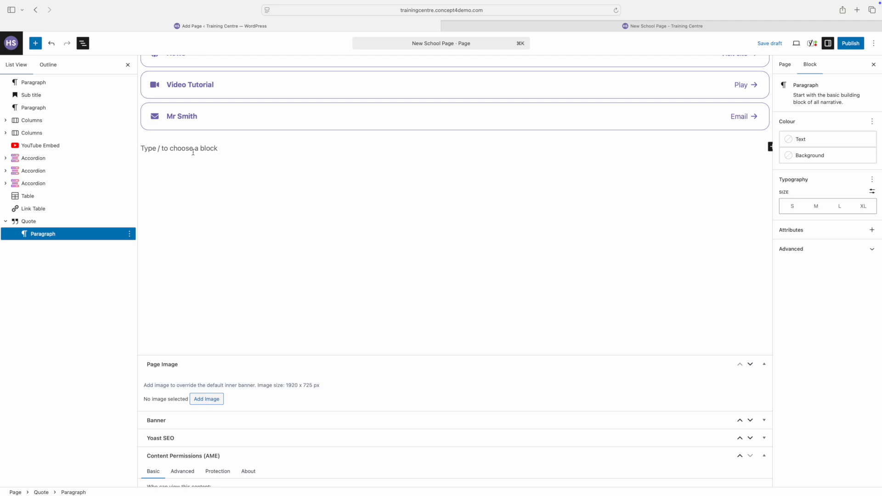
pyautogui.write('Be yourself; everyone else is already taken')
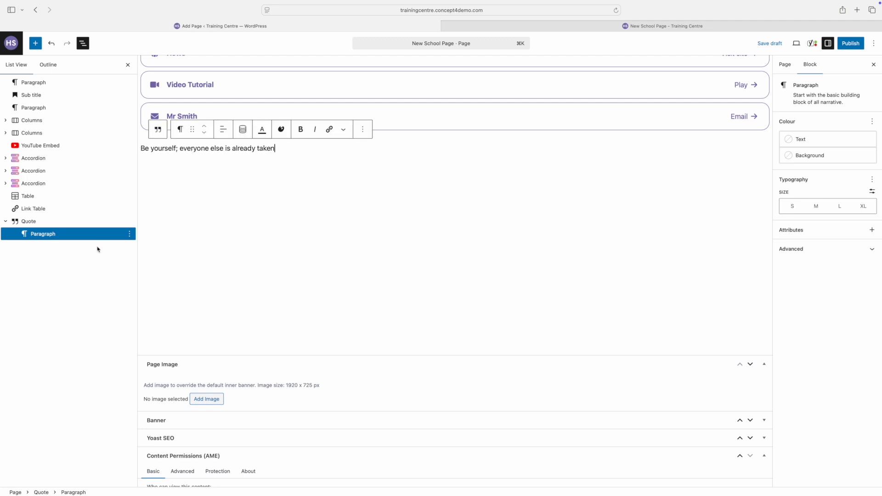
pyautogui.click(23, 224)
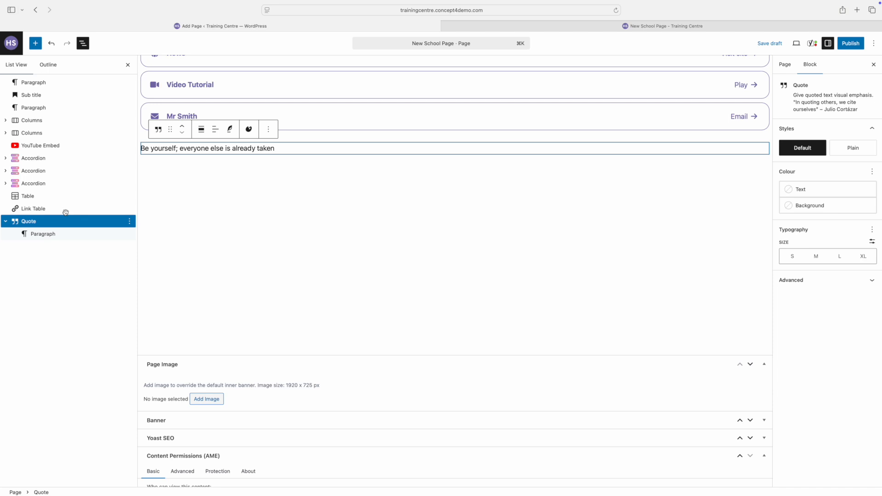
pyautogui.click(230, 129)
pyautogui.write('Oscar Wilde')
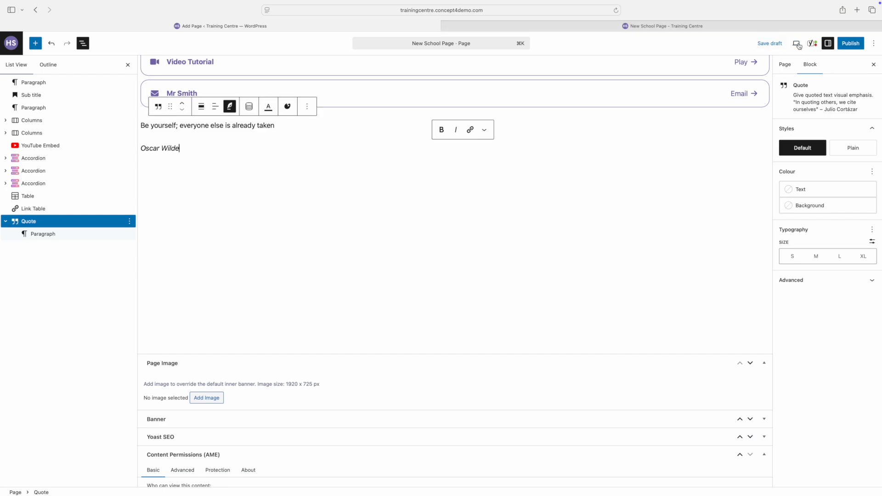
pyautogui.click(796, 43)
pyautogui.click(753, 122)
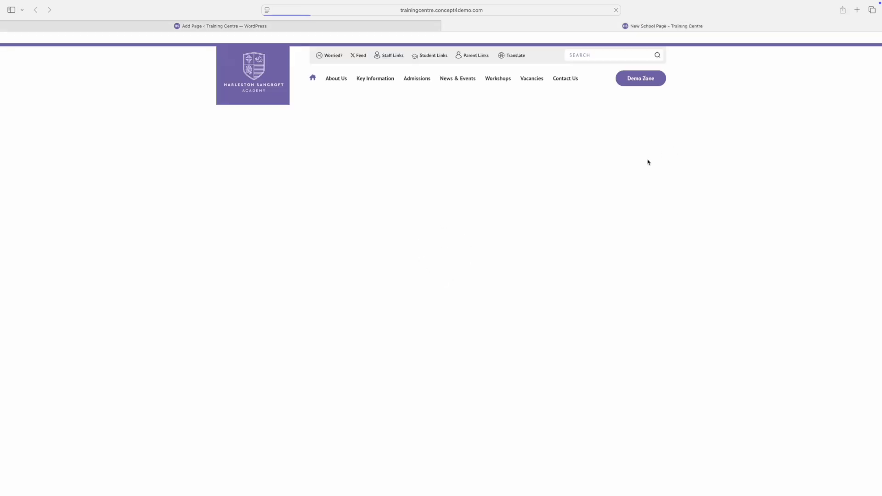
pyautogui.scroll(-5, 578, 195)
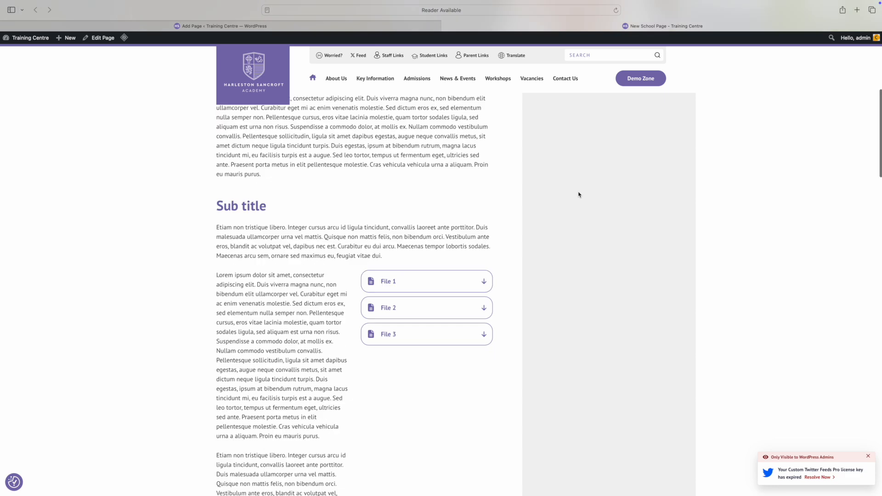
pyautogui.scroll(-15, 578, 194)
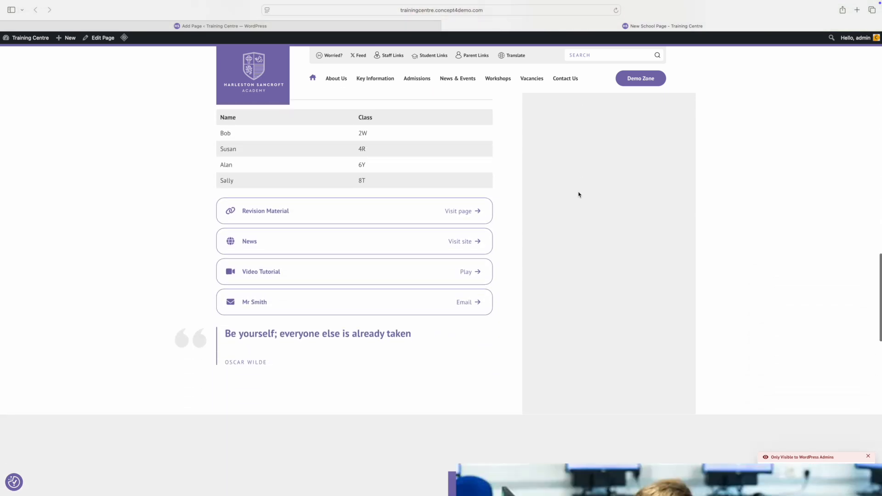
pyautogui.scroll(-3, 578, 195)
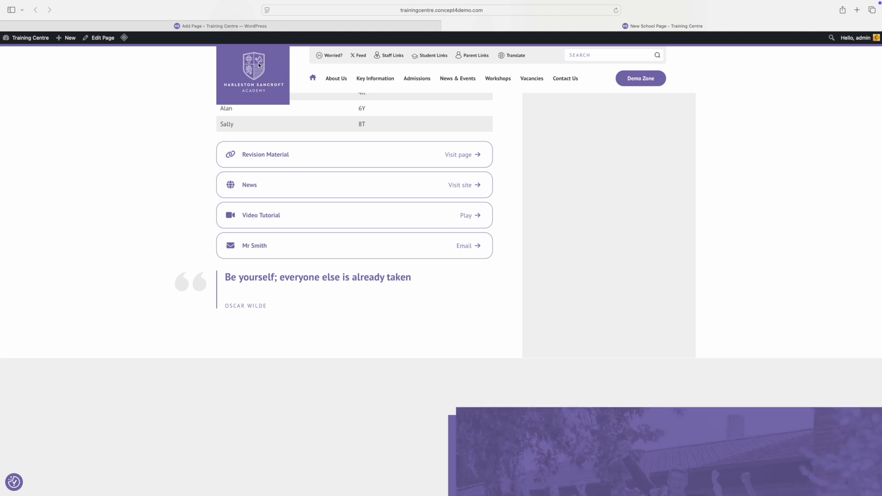
pyautogui.click(237, 26)
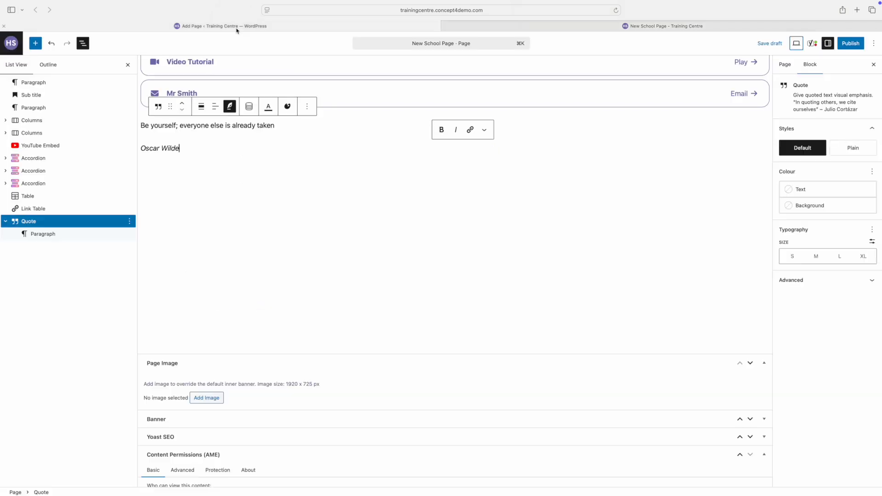
# Insert a Menu List block on the Main menu showing the About Us items.
pyautogui.click(249, 223)
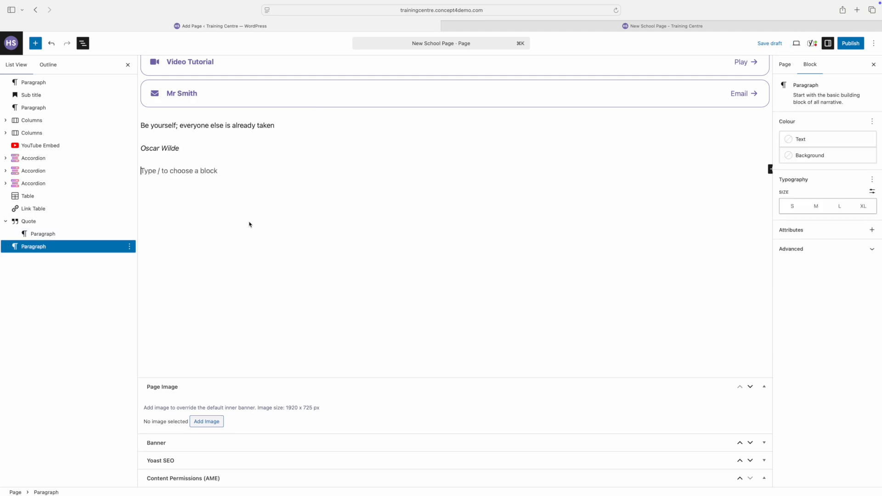
pyautogui.write('/')
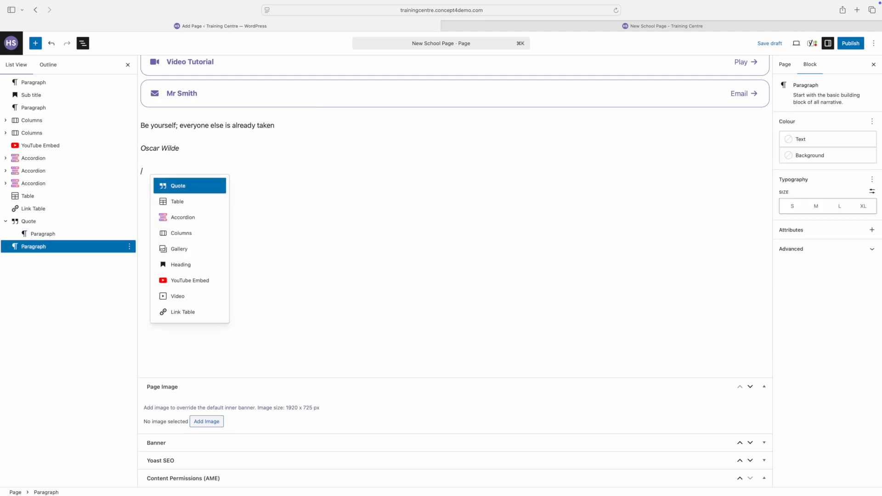
pyautogui.write('menu')
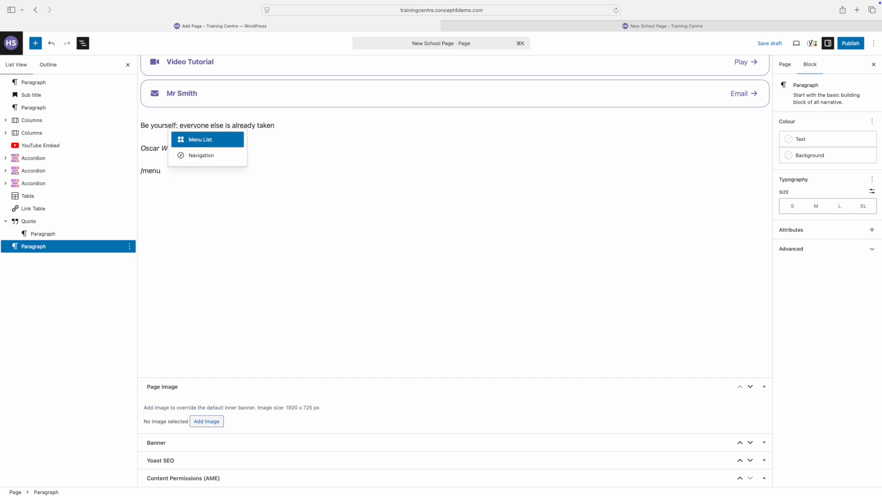
pyautogui.click(206, 140)
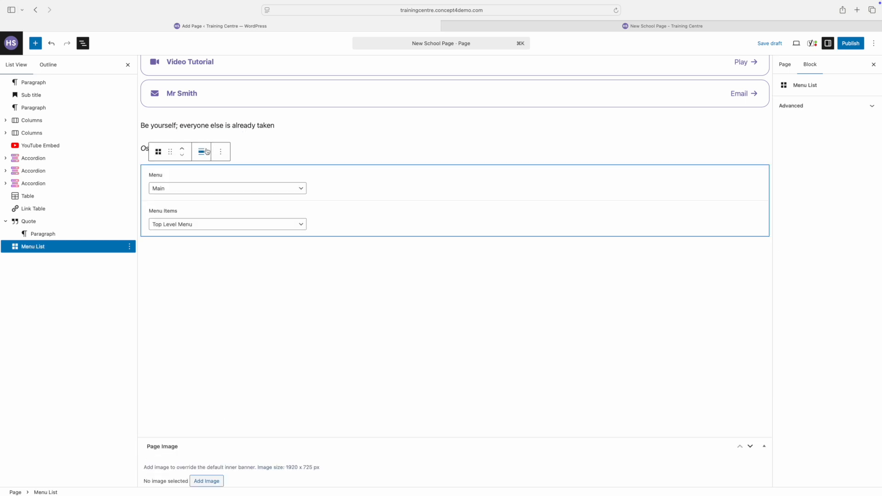
pyautogui.click(205, 192)
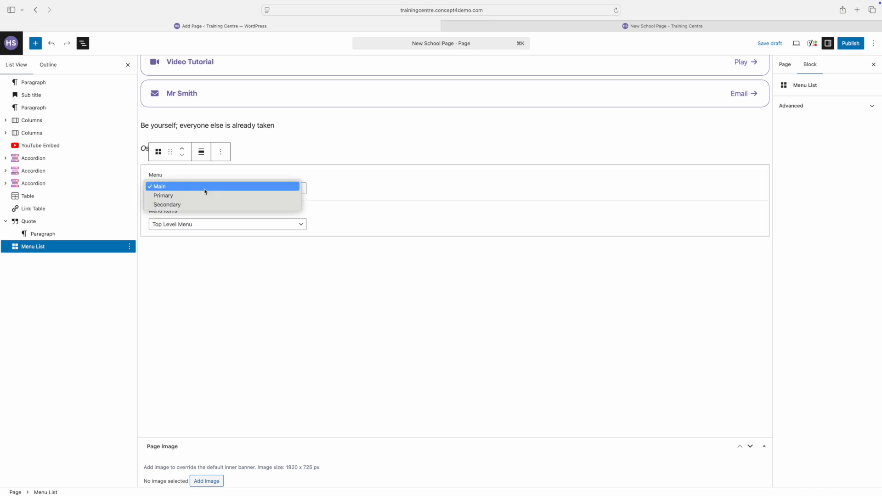
pyautogui.click(206, 229)
pyautogui.click(207, 225)
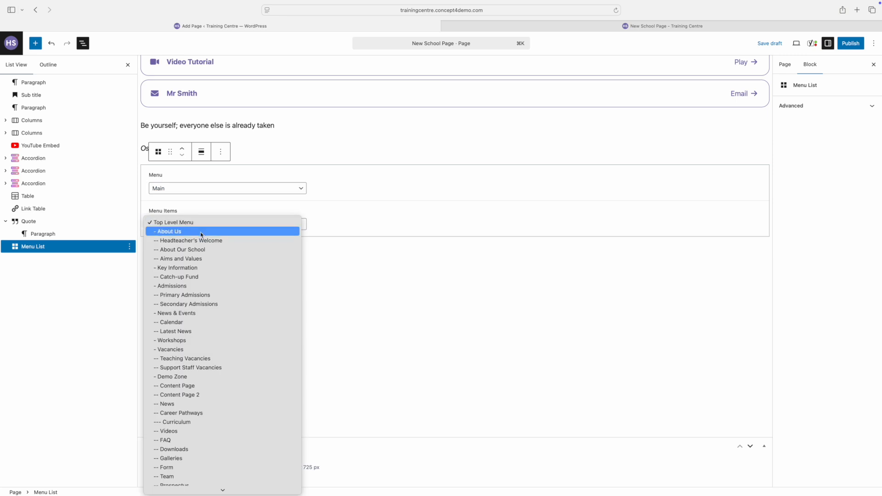
pyautogui.click(201, 234)
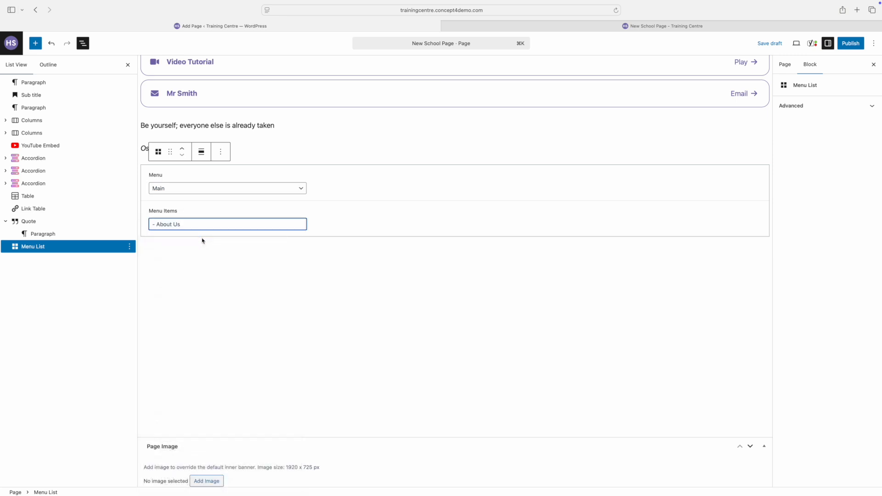
pyautogui.click(207, 275)
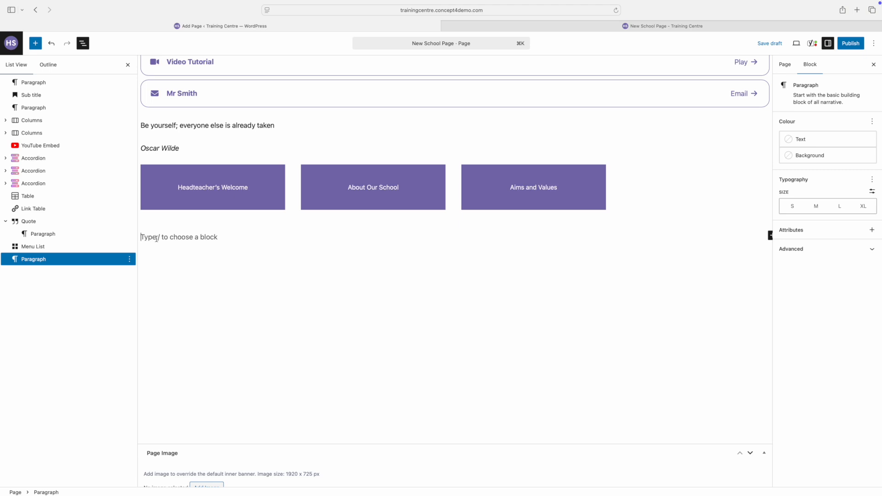
# Insert a Category List with a first photo tile linking to Test Page.
pyautogui.write('/cat')
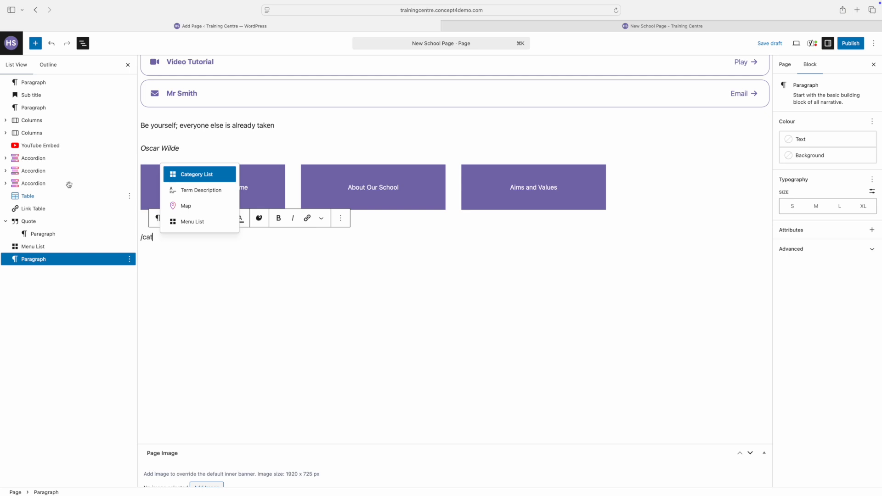
pyautogui.click(187, 179)
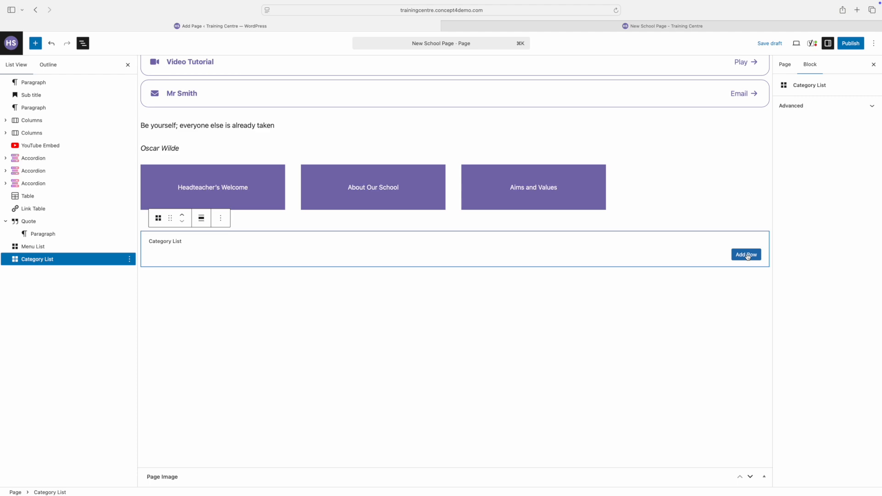
pyautogui.click(747, 257)
pyautogui.click(367, 261)
pyautogui.click(358, 268)
pyautogui.click(352, 286)
pyautogui.click(238, 136)
pyautogui.click(851, 474)
pyautogui.click(308, 388)
pyautogui.click(384, 337)
pyautogui.click(519, 374)
pyautogui.click(745, 412)
pyautogui.click(368, 415)
pyautogui.click(368, 440)
pyautogui.write('BBCwww.bbc.co.uk')
pyautogui.scroll(-4, 454, 322)
pyautogui.click(351, 326)
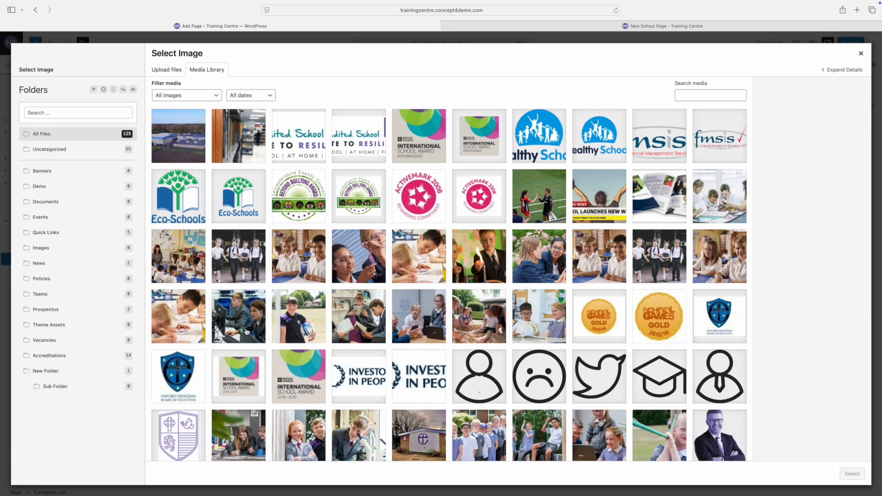
pyautogui.click(239, 256)
pyautogui.click(850, 474)
# Add a 'Download File' tile attaching C4-Test-Document4 with the classroom photo.
pyautogui.click(746, 416)
pyautogui.click(407, 394)
pyautogui.click(353, 425)
pyautogui.click(343, 419)
pyautogui.write('Download File')
pyautogui.click(350, 444)
pyautogui.click(179, 136)
pyautogui.click(850, 473)
pyautogui.click(355, 384)
pyautogui.click(299, 196)
pyautogui.click(850, 473)
pyautogui.scroll(-3, 463, 438)
pyautogui.click(464, 459)
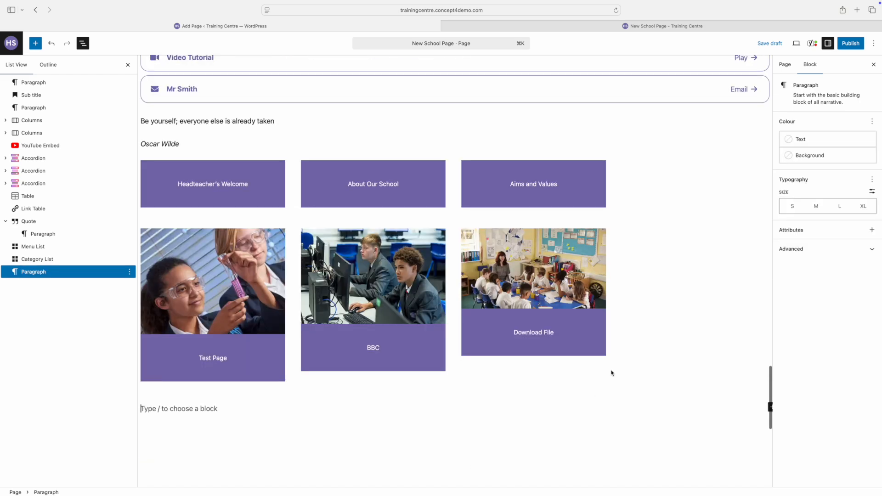
pyautogui.click(795, 43)
pyautogui.click(776, 119)
pyautogui.scroll(-10, 738, 162)
pyautogui.scroll(-20, 738, 161)
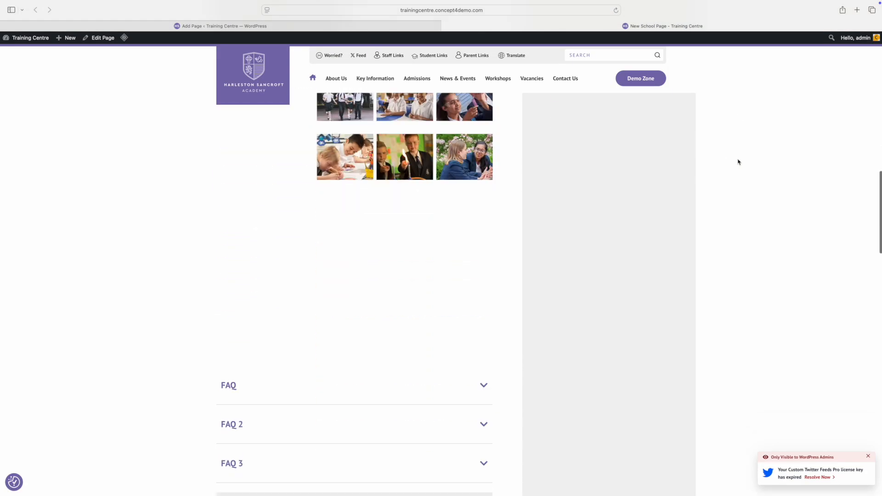
pyautogui.scroll(-3, 738, 161)
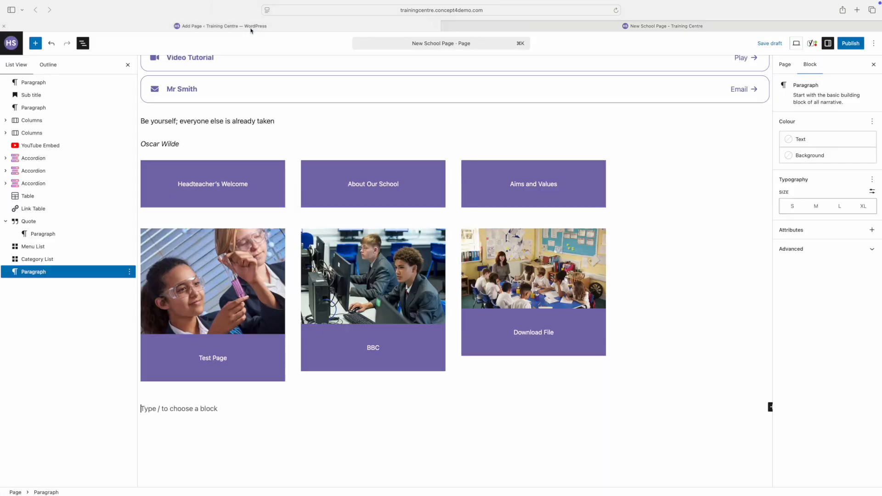
pyautogui.click(251, 27)
# Switch the page template to All Through School - Full Width and preview it in a new tab.
pyautogui.click(786, 65)
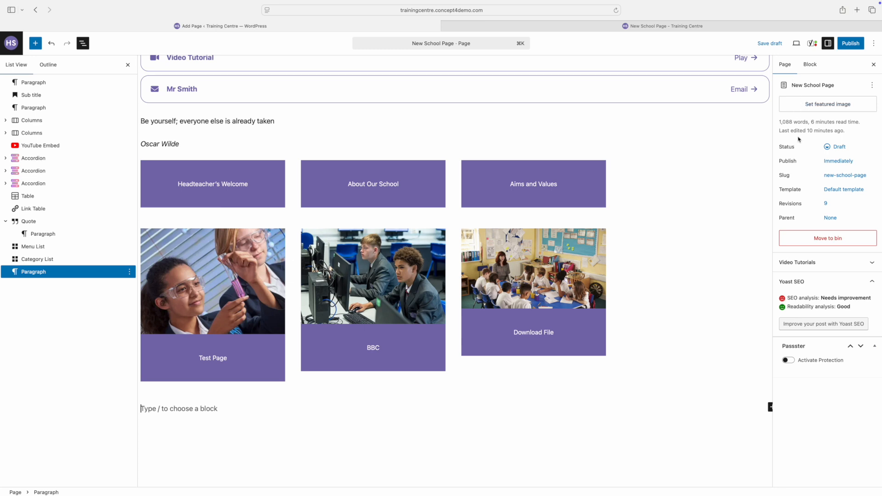
pyautogui.click(838, 193)
pyautogui.click(738, 244)
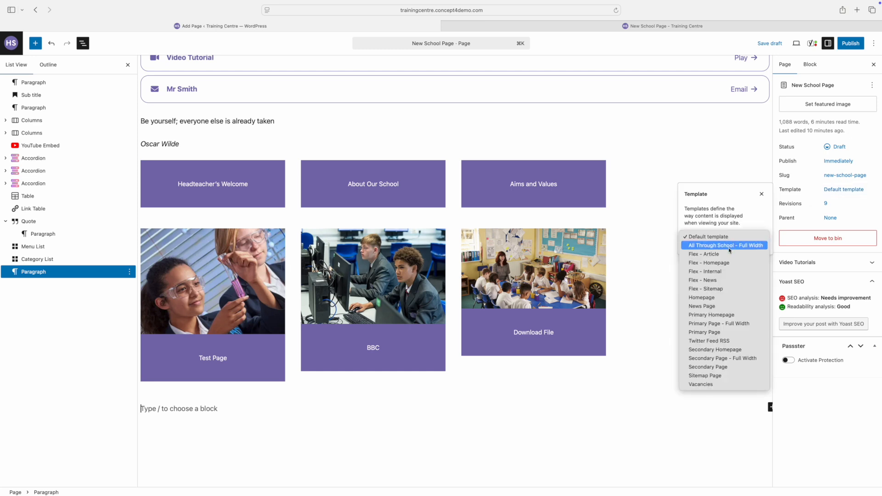
pyautogui.click(729, 248)
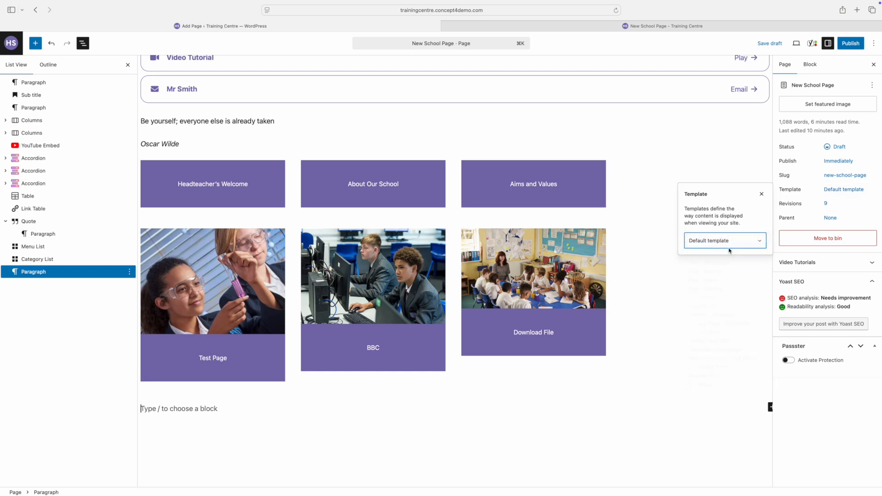
pyautogui.click(796, 44)
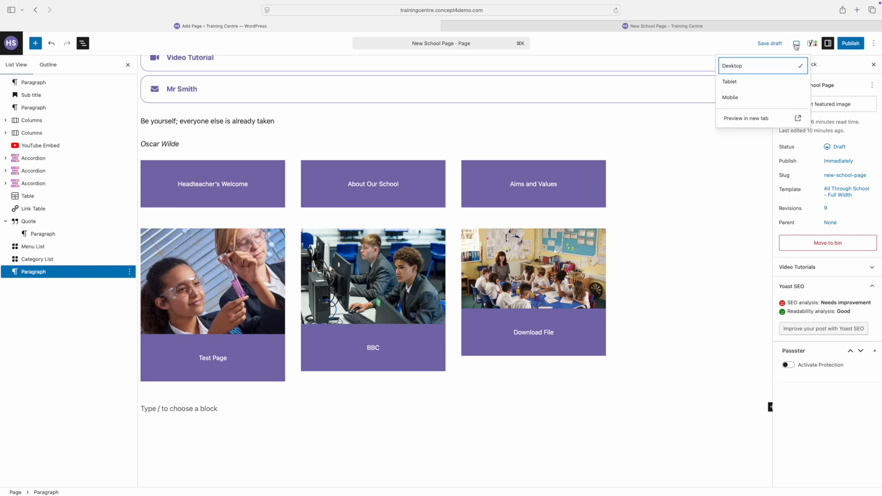
pyautogui.click(758, 119)
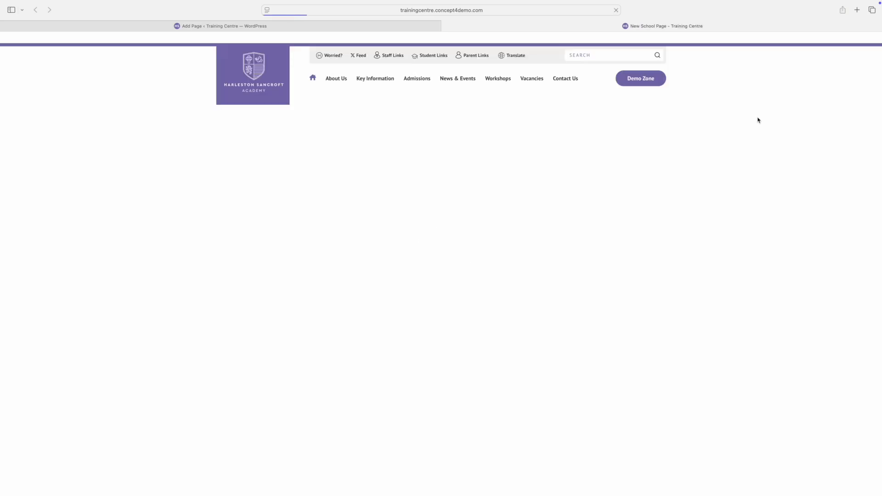
# Scroll down and back up through the full-width page preview.
pyautogui.scroll(-15, 481, 338)
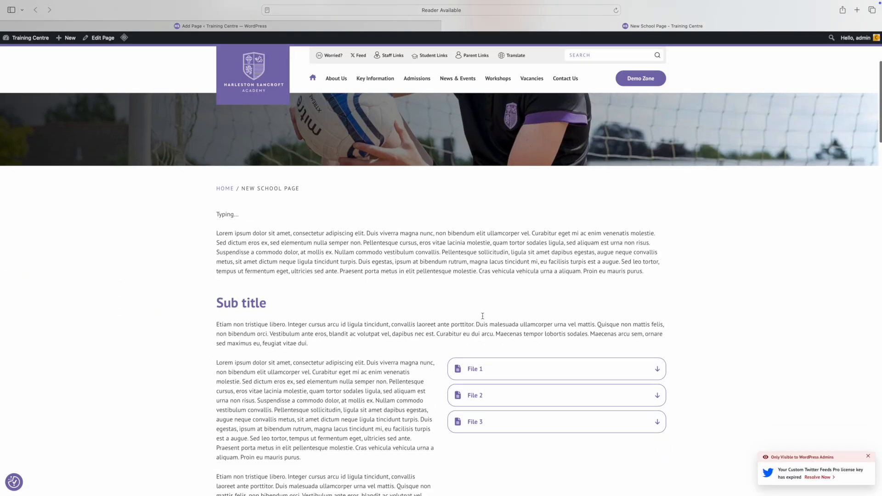
pyautogui.scroll(-15, 482, 318)
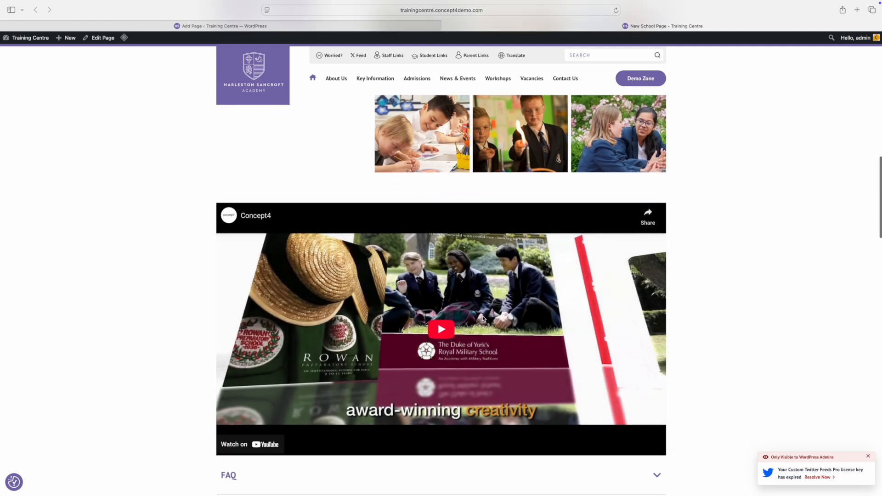
pyautogui.scroll(10, 483, 319)
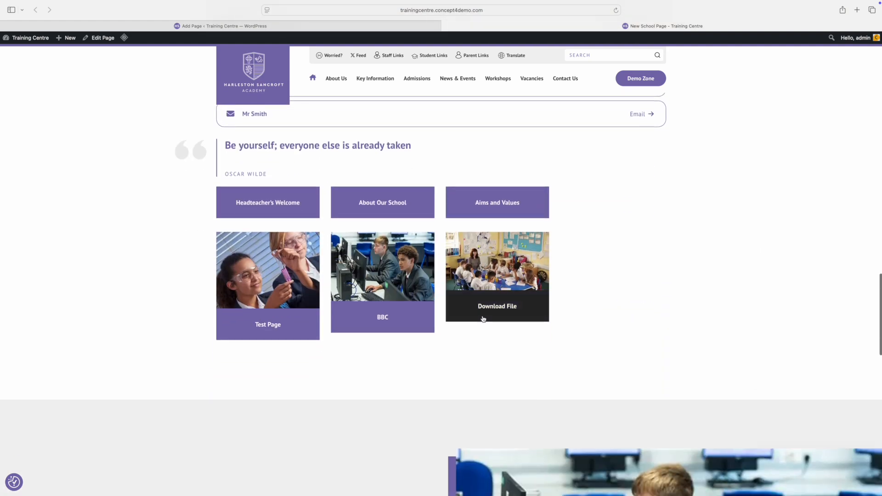
pyautogui.scroll(10, 483, 318)
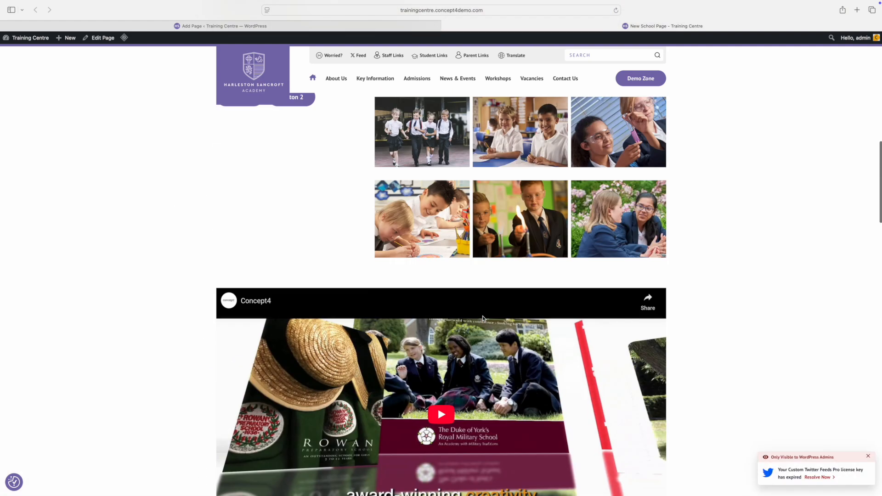
# Go from the Training Centre dashboard to the All Pages list.
pyautogui.moveTo(41, 39)
pyautogui.click(22, 51)
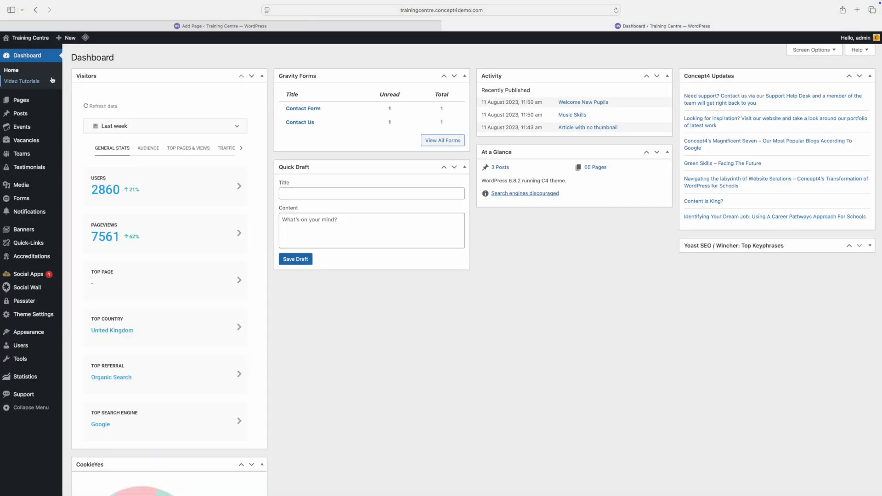
pyautogui.moveTo(18, 101)
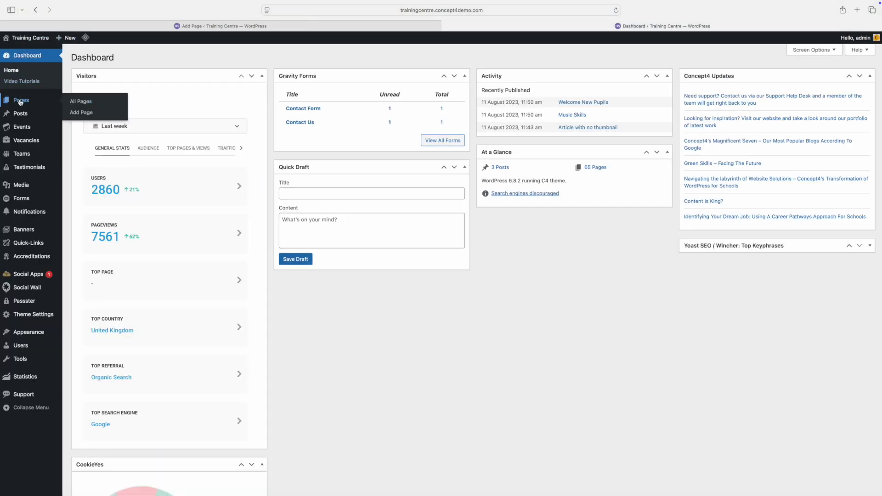
pyautogui.click(86, 102)
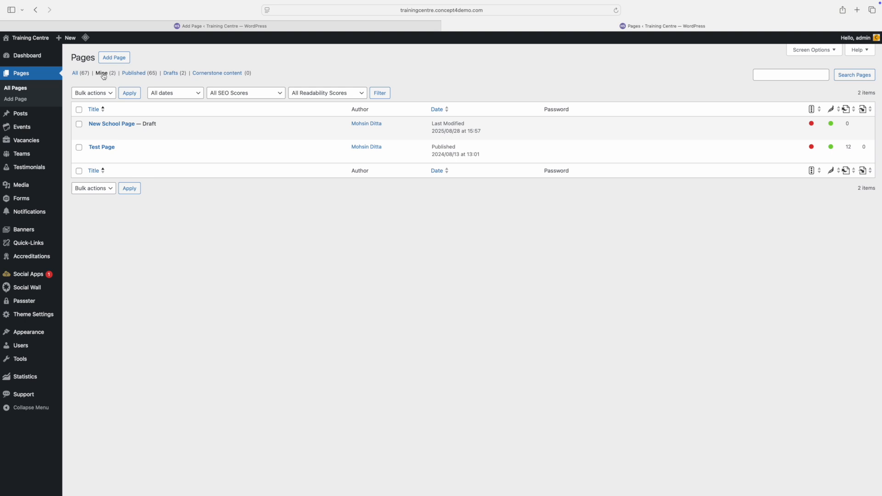
# Quick-edit New School Page, leaving its Parent unset, then return to its editor.
pyautogui.moveTo(340, 137)
pyautogui.click(114, 133)
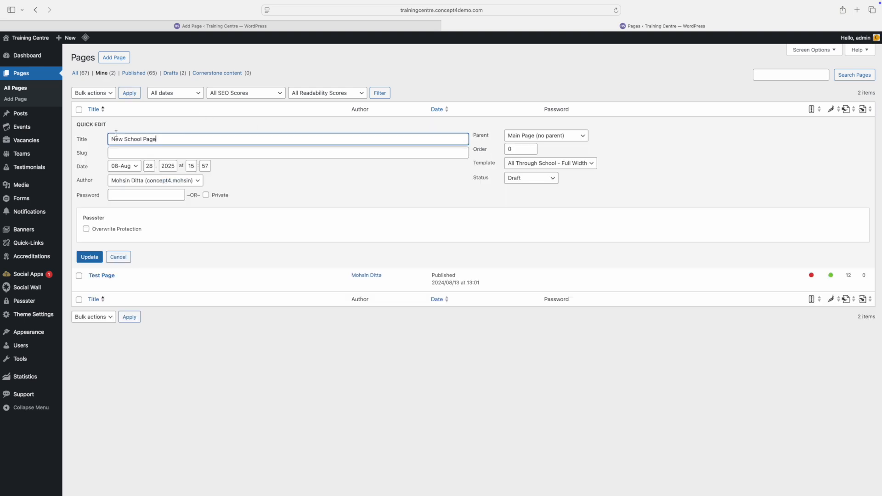
pyautogui.click(137, 152)
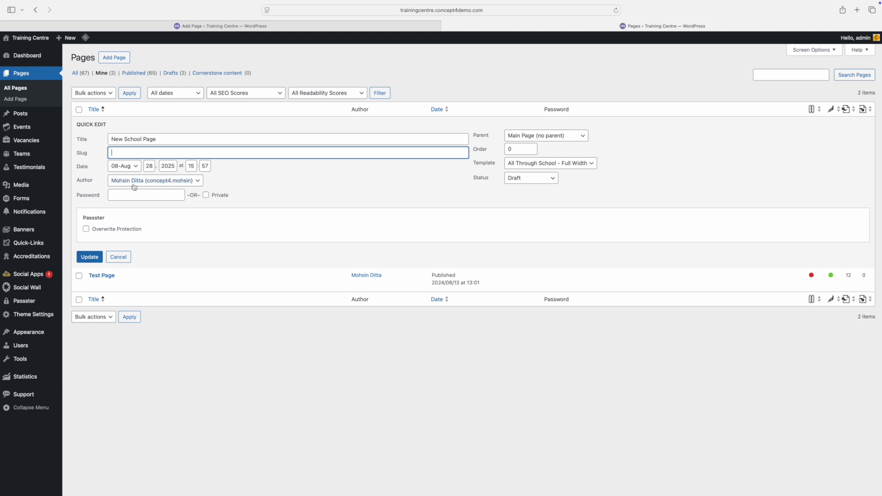
pyautogui.click(535, 135)
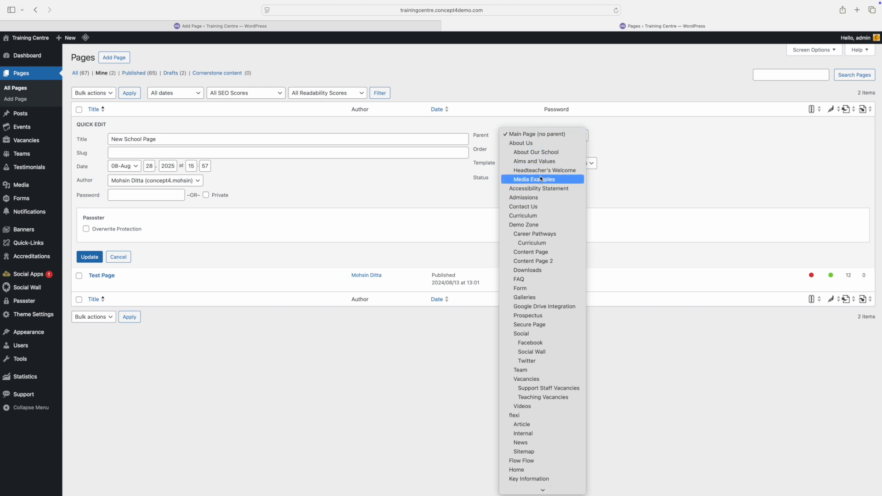
pyautogui.click(450, 184)
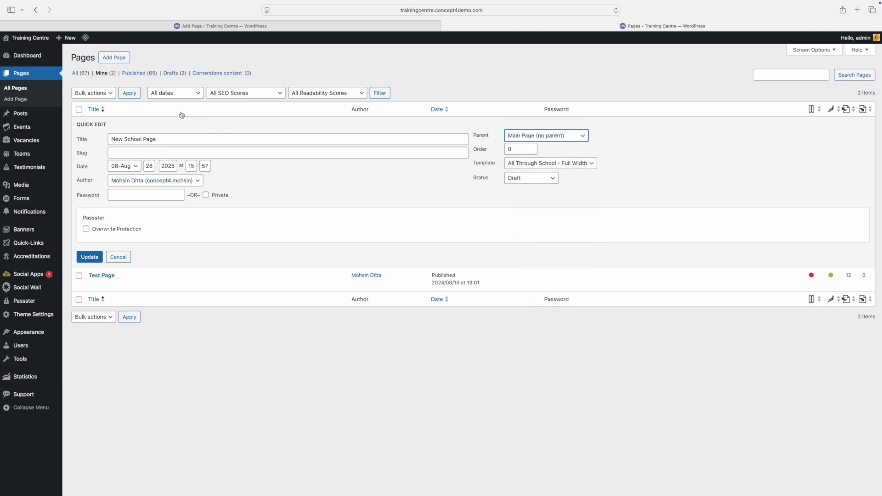
pyautogui.click(167, 29)
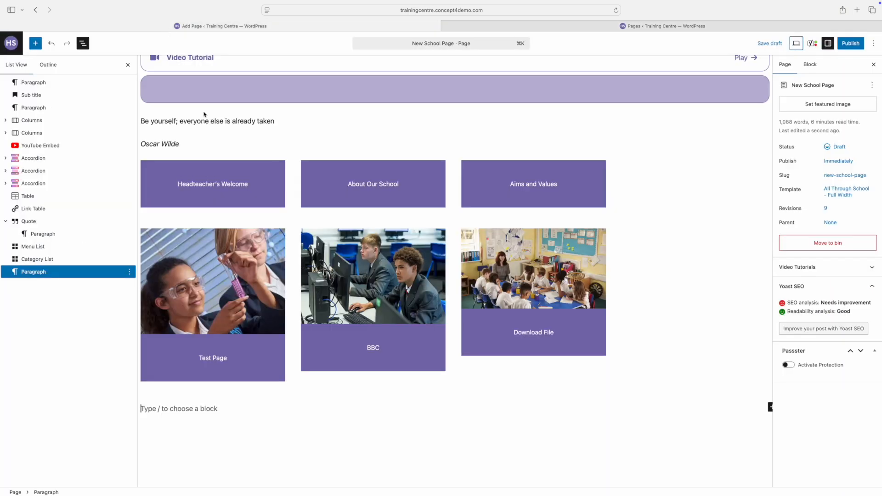
# Scroll up through the New School Page draft toward the Sub title and File downloads.
pyautogui.scroll(6, 221, 154)
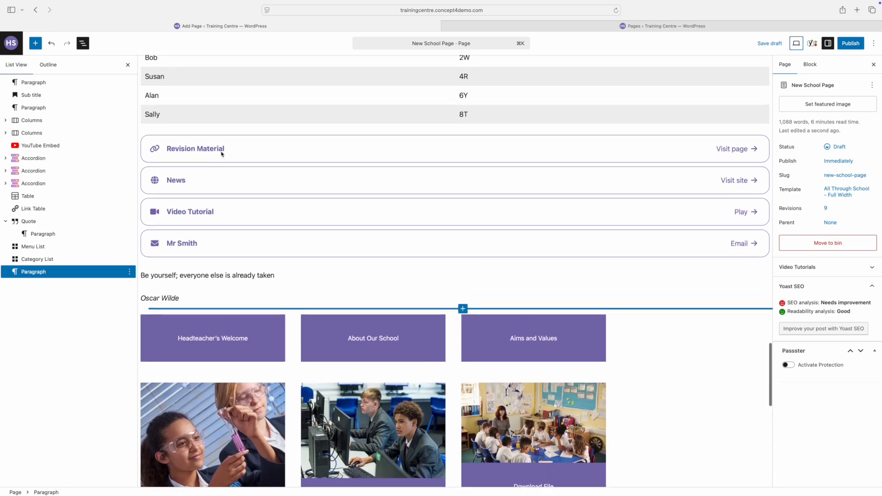
pyautogui.scroll(15, 221, 154)
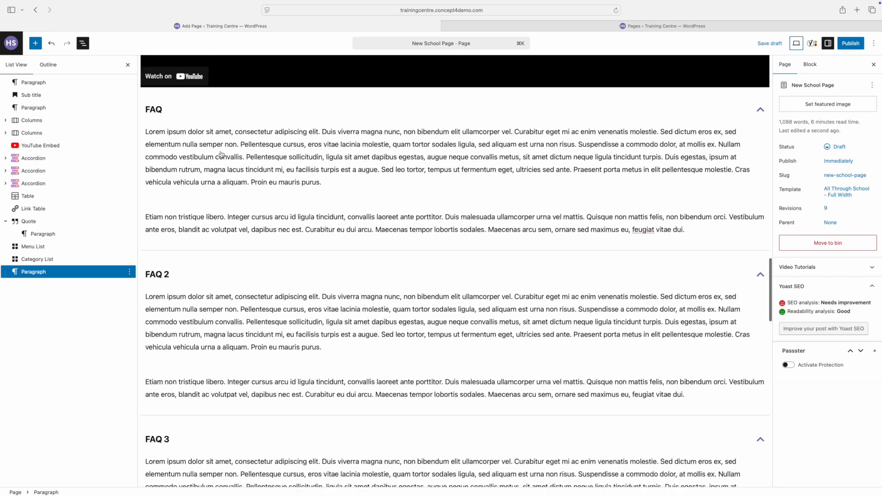
pyautogui.scroll(15, 221, 155)
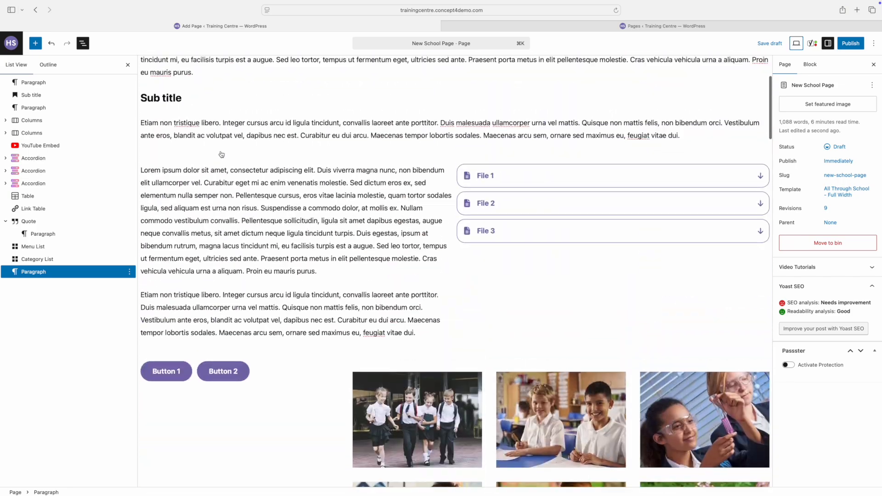